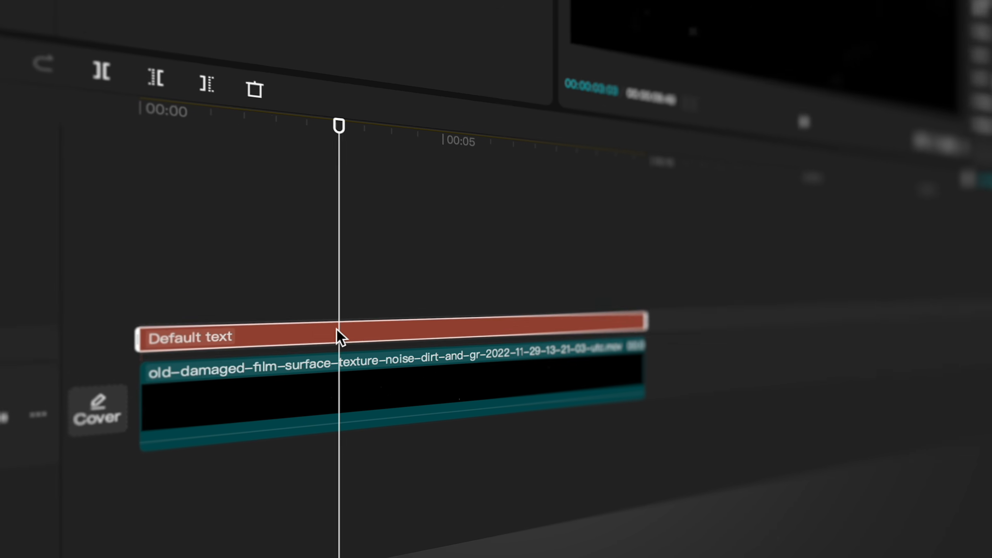
# Step: Select the text clip and set its font to Inter Bold with a font size of 26
pyautogui.click(348, 316)
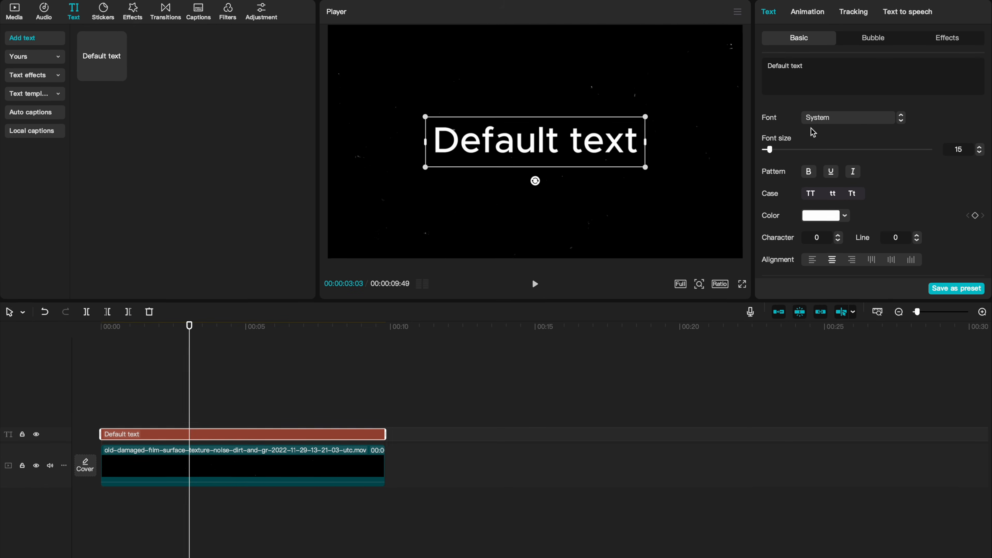
pyautogui.click(840, 117)
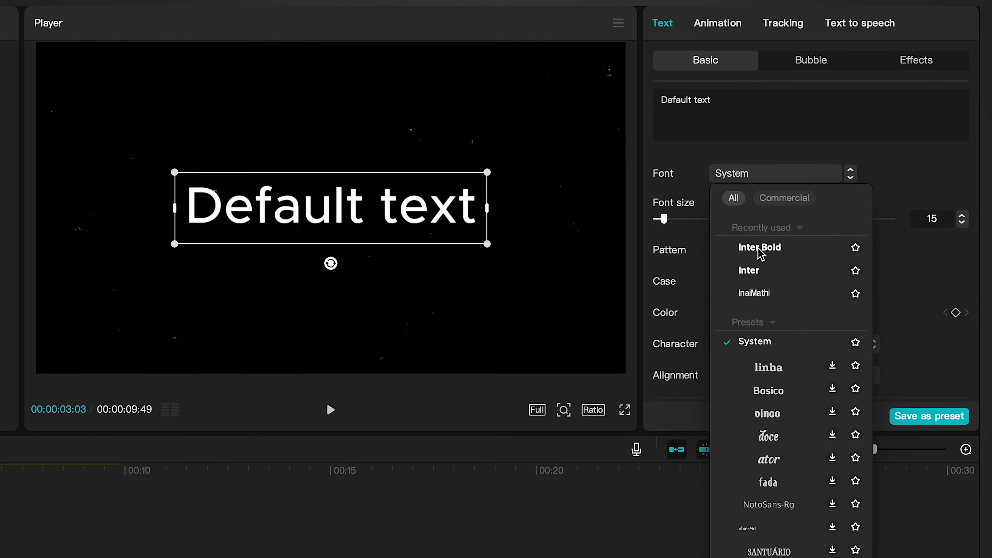
pyautogui.click(759, 250)
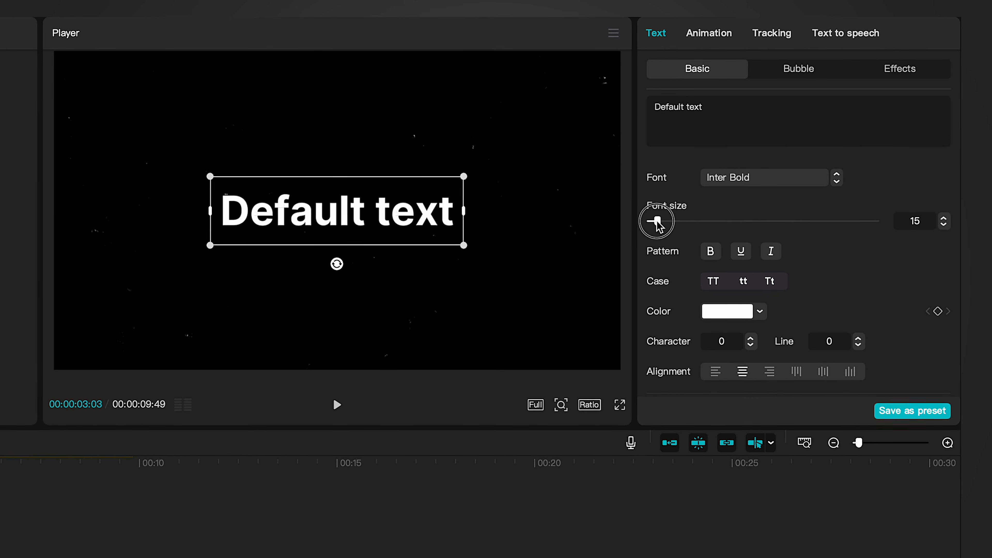
pyautogui.moveTo(657, 223); pyautogui.dragTo(665, 225)
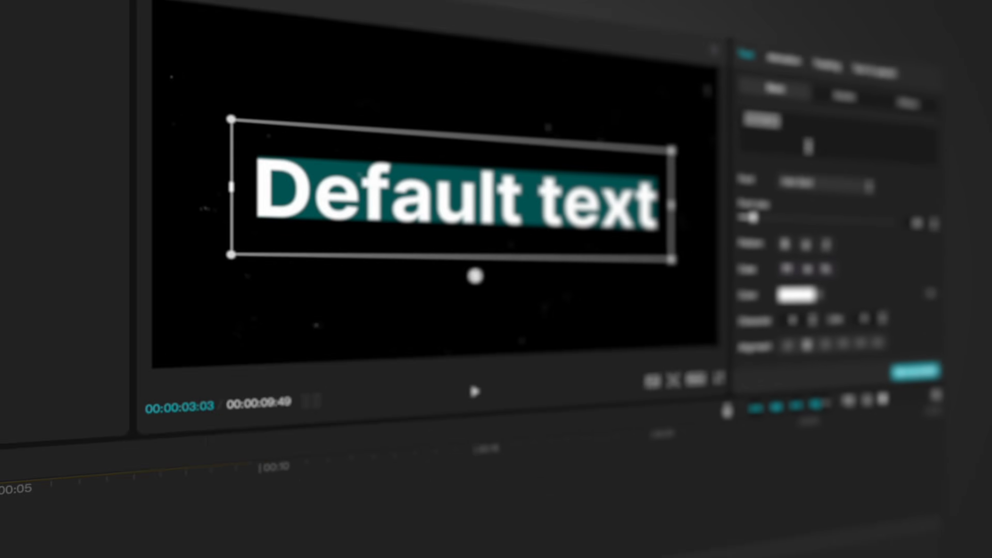
# Step: Replace the text with G and move it toward the upper left of the frame
pyautogui.write('G')
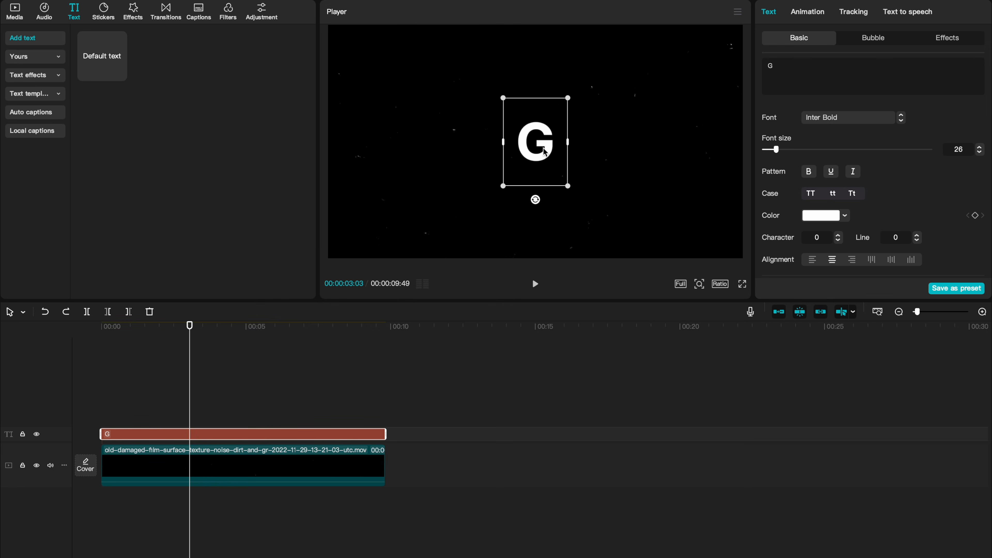
pyautogui.moveTo(463, 251); pyautogui.dragTo(326, 249)
pyautogui.moveTo(457, 152); pyautogui.dragTo(421, 152)
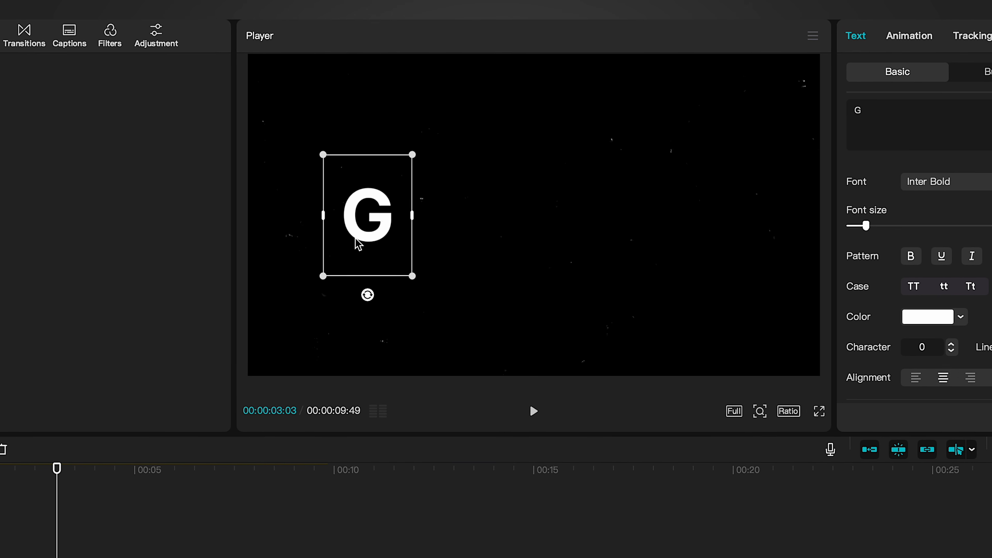
pyautogui.moveTo(357, 244); pyautogui.dragTo(355, 216)
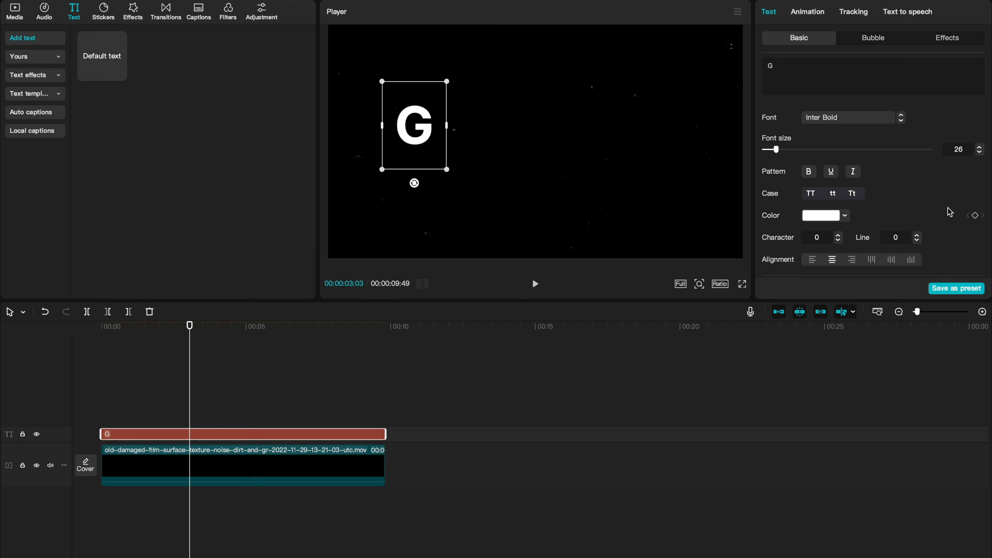
# Step: Add a Transform keyframe for the G at 00:00:03:03
pyautogui.scroll(-5, 949, 212)
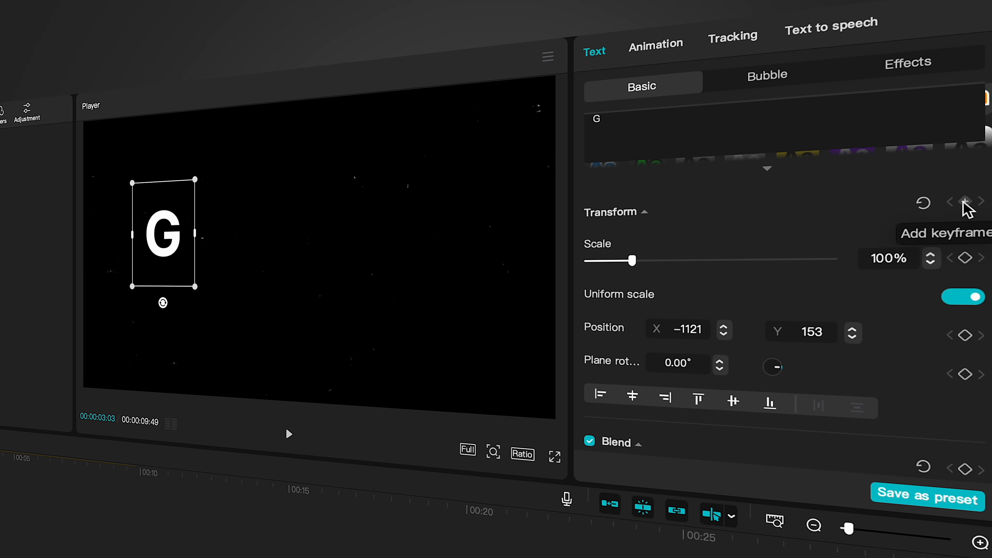
pyautogui.click(959, 204)
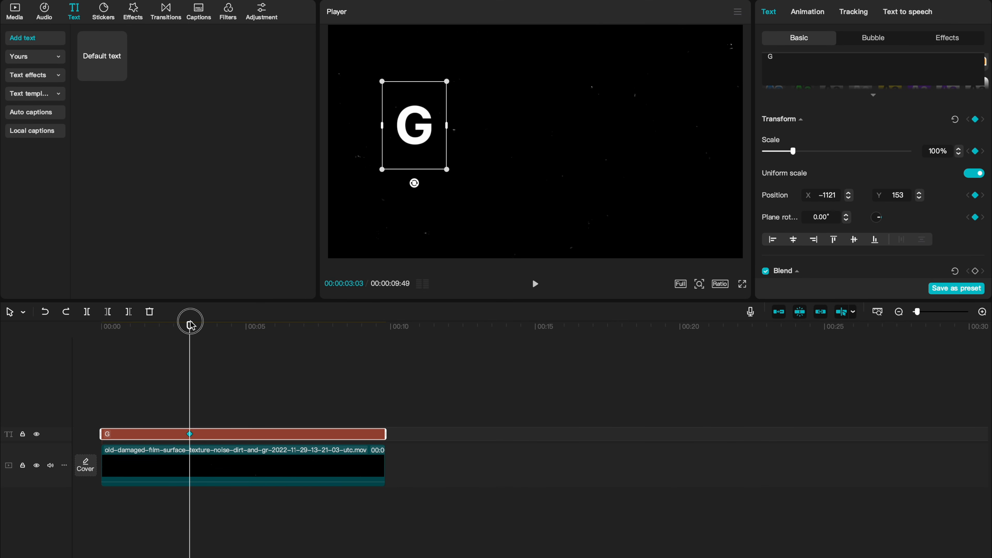
# Step: At the clip's start, move the G down below the frame to a Y position of -1308
pyautogui.moveTo(161, 326); pyautogui.dragTo(114, 329)
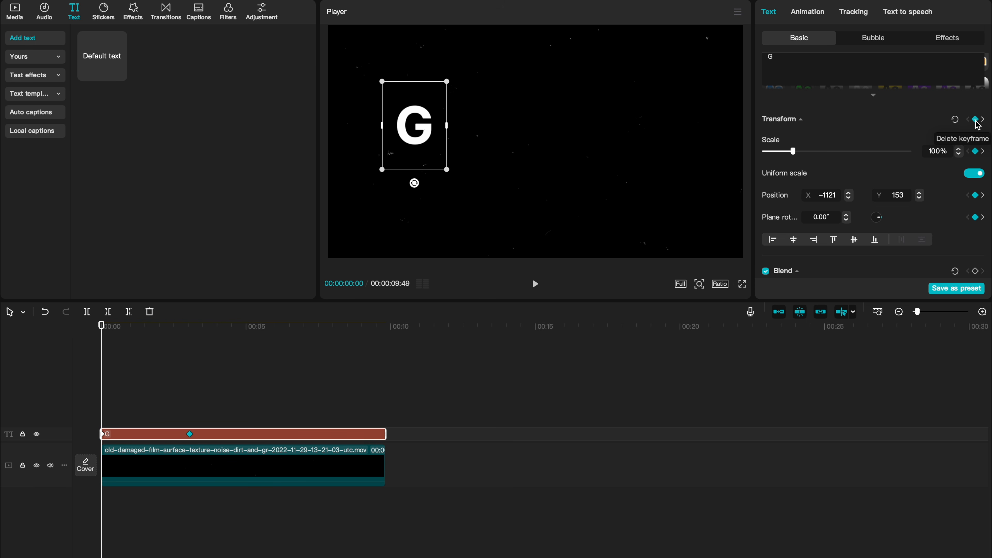
pyautogui.moveTo(433, 92); pyautogui.dragTo(428, 230)
pyautogui.moveTo(323, 391); pyautogui.dragTo(323, 413)
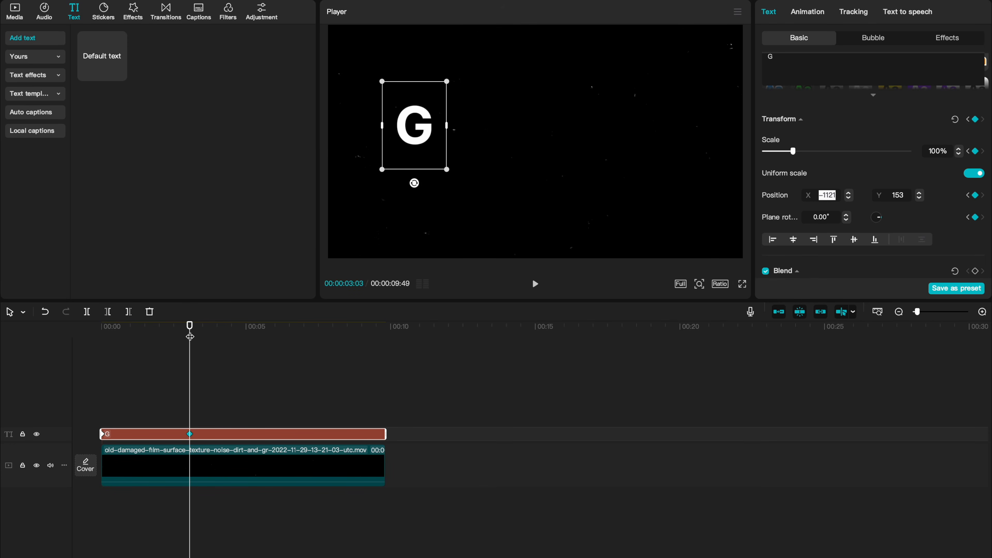
pyautogui.moveTo(190, 330); pyautogui.dragTo(101, 330)
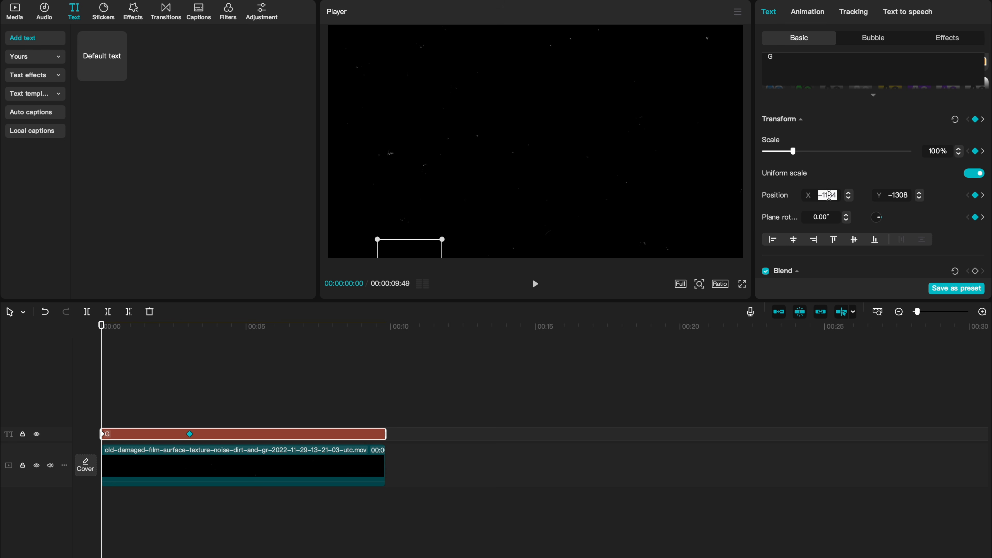
pyautogui.press('Return')
# Step: At 00:00:06:10, set the G's Y position to -1308
pyautogui.click(189, 326)
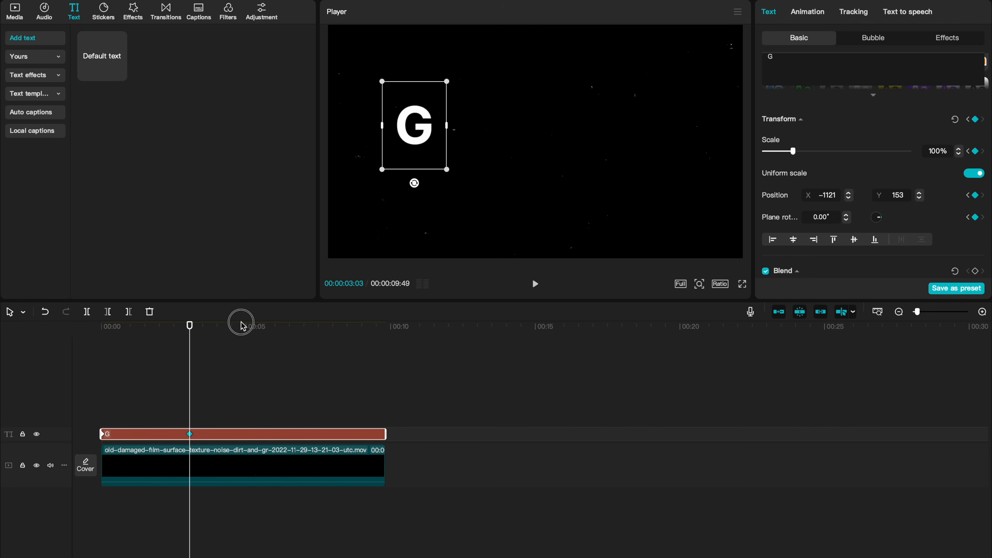
pyautogui.moveTo(190, 326); pyautogui.dragTo(196, 327)
pyautogui.moveTo(264, 329); pyautogui.dragTo(287, 326)
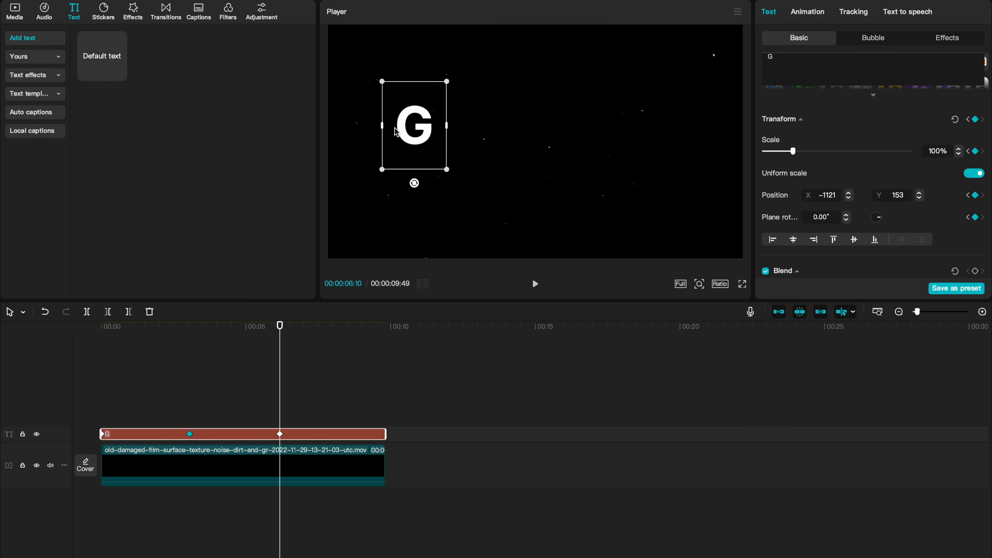
pyautogui.click(102, 329)
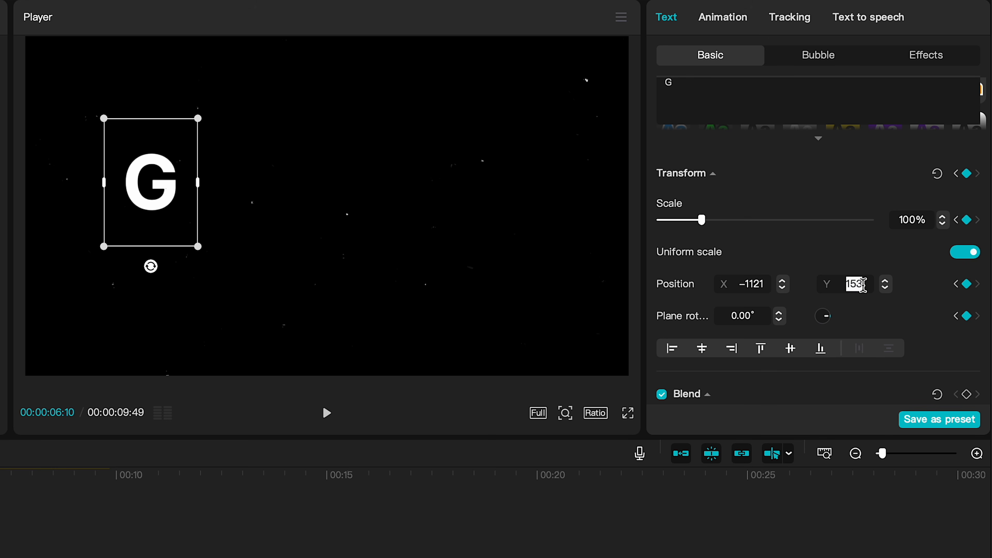
pyautogui.write('-1308')
pyautogui.press('Return')
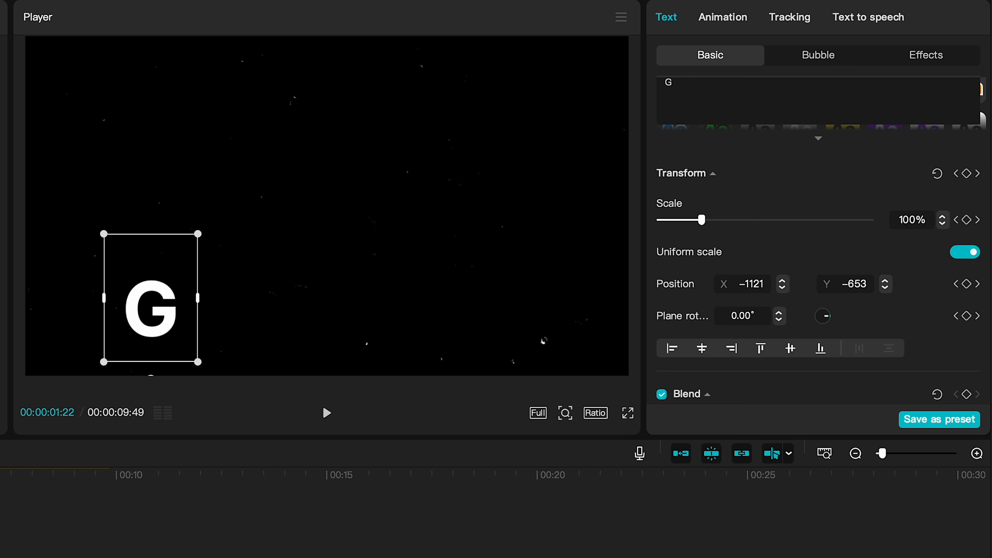
# Step: Undo the last two changes
pyautogui.moveTo(101, 349); pyautogui.dragTo(235, 359)
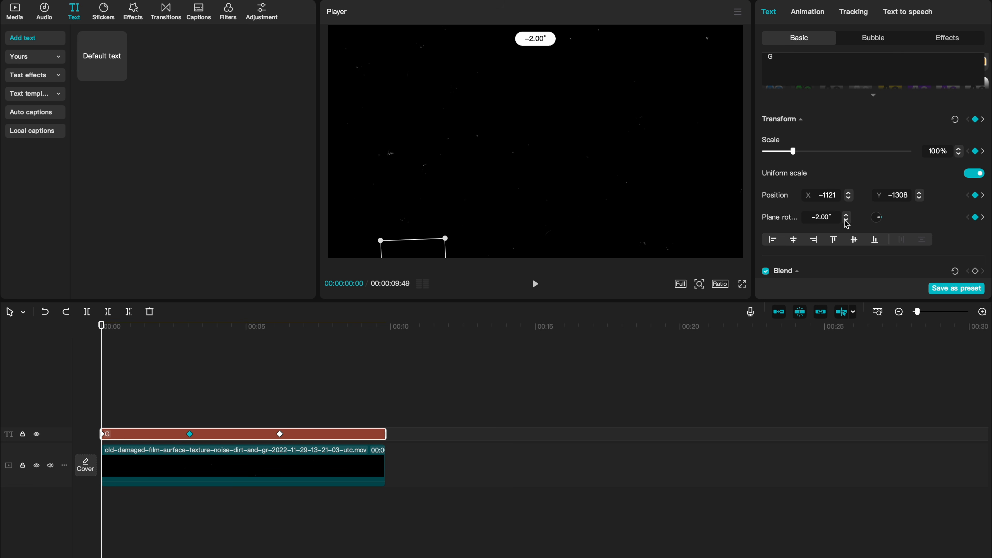
pyautogui.press('super+z')
pyautogui.press('super+z')
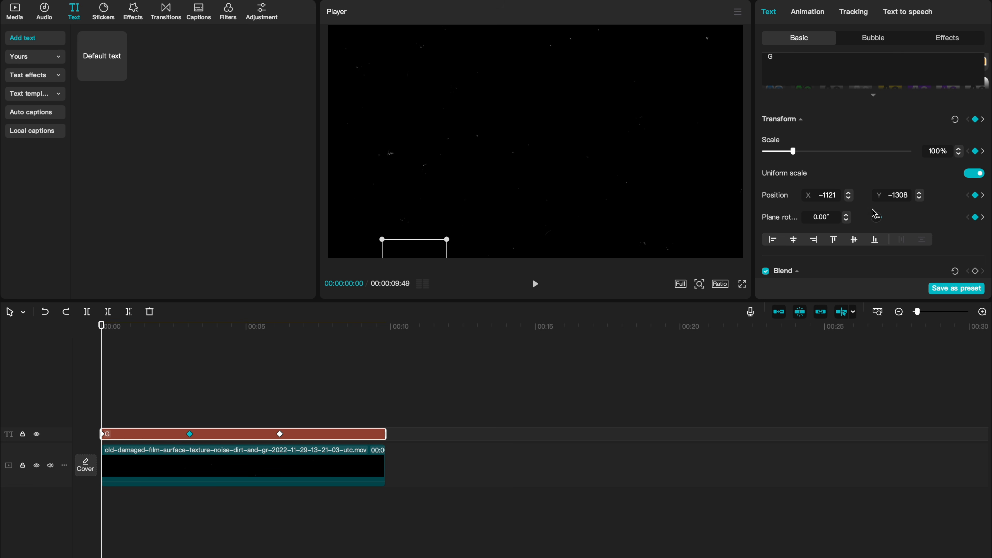
# Step: At the clip's start, set the G's plane rotation to -10°
pyautogui.click(846, 220)
pyautogui.click(846, 220)
pyautogui.click(846, 220)
pyautogui.click(846, 220)
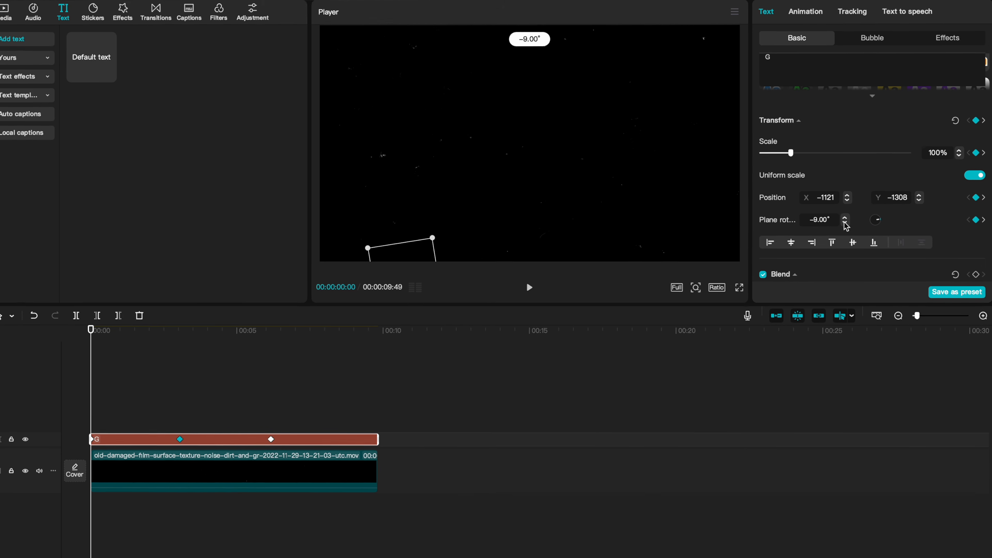
pyautogui.click(845, 221)
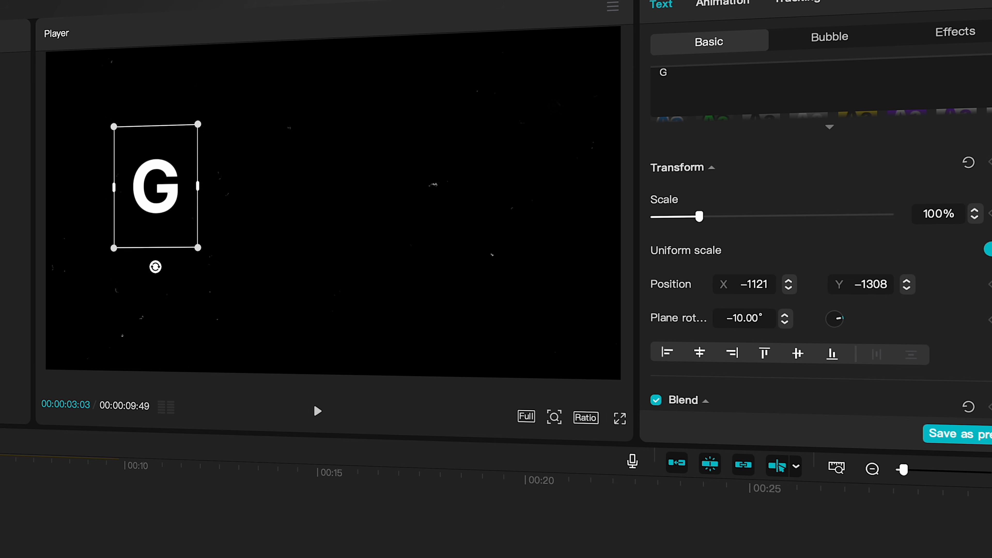
pyautogui.press('Escape')
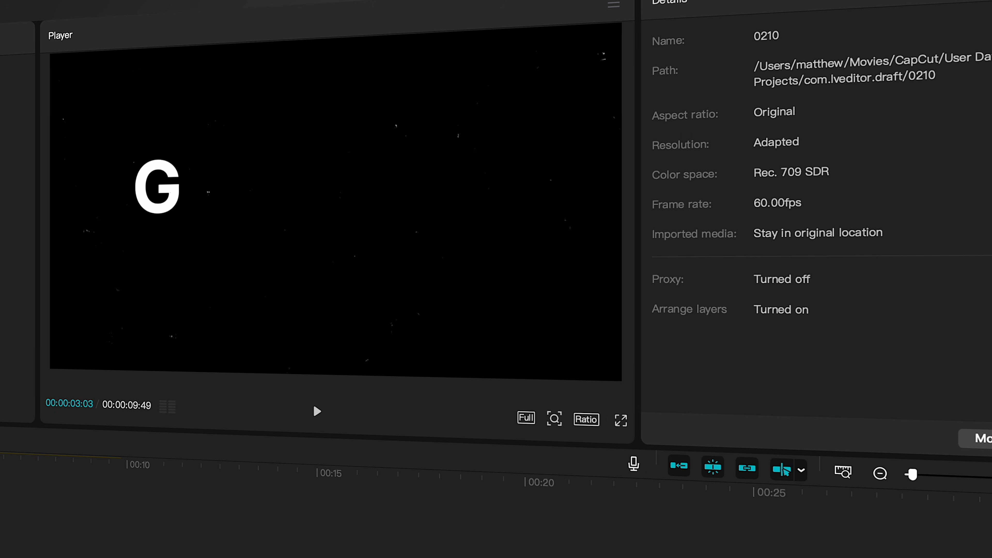
# Step: Raise the plane rotation two steps at the 00:00:06:10 keyframe
pyautogui.click(190, 434)
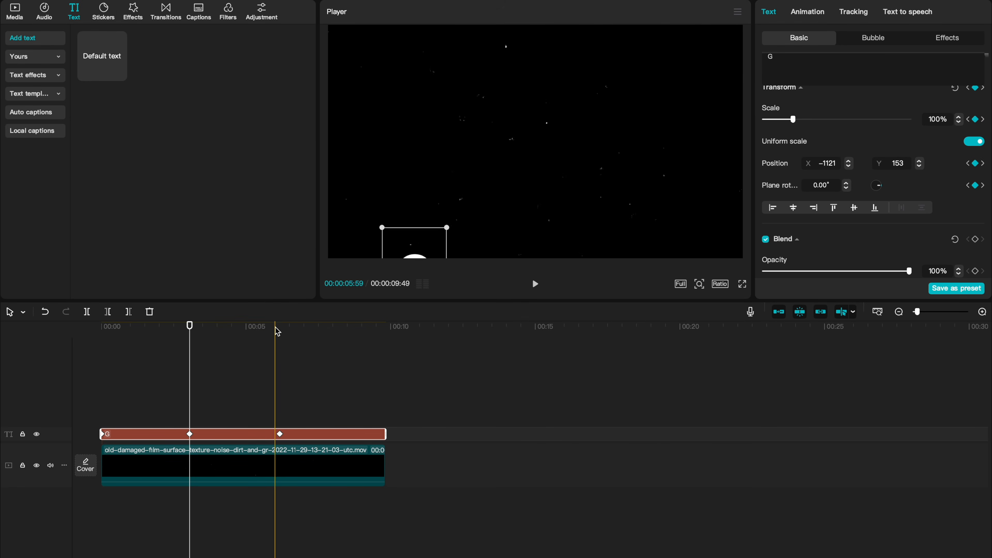
pyautogui.click(278, 330)
pyautogui.click(847, 182)
pyautogui.click(847, 182)
# Step: Move the last keyframe earlier, closer to the middle keyframe
pyautogui.moveTo(279, 345); pyautogui.dragTo(102, 345)
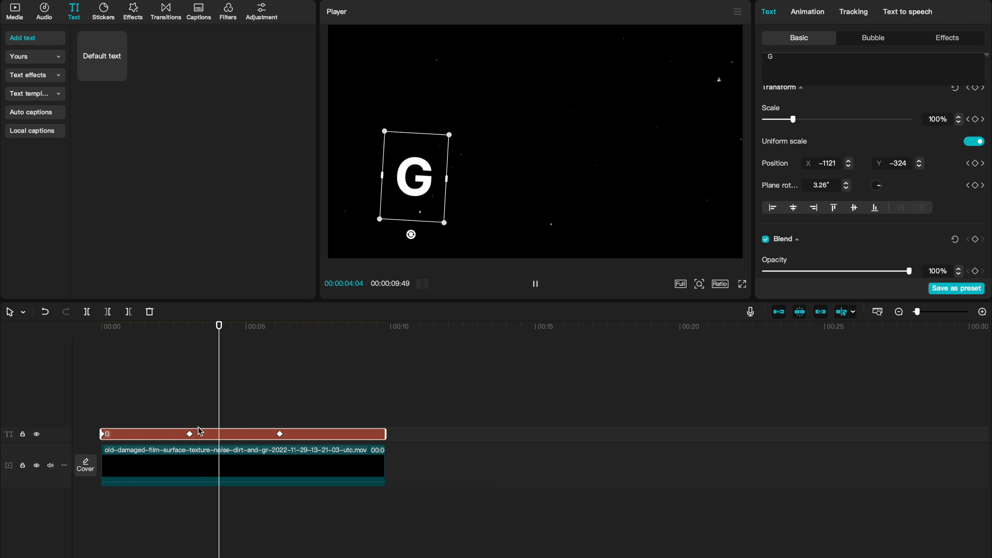
pyautogui.click(190, 434)
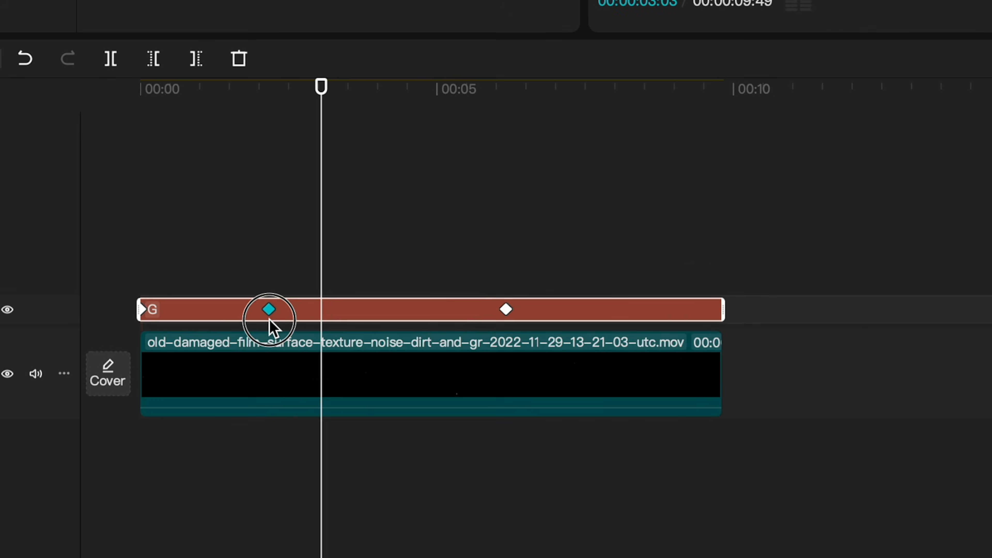
pyautogui.moveTo(505, 309); pyautogui.dragTo(389, 309)
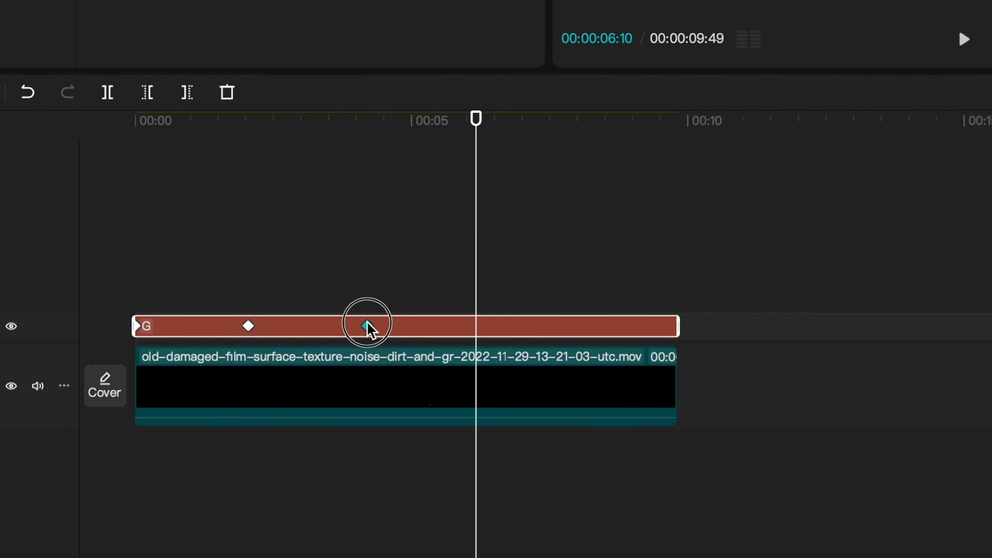
# Step: Preview the animation and nudge the middle keyframe slightly earlier
pyautogui.click(137, 128)
pyautogui.press('space')
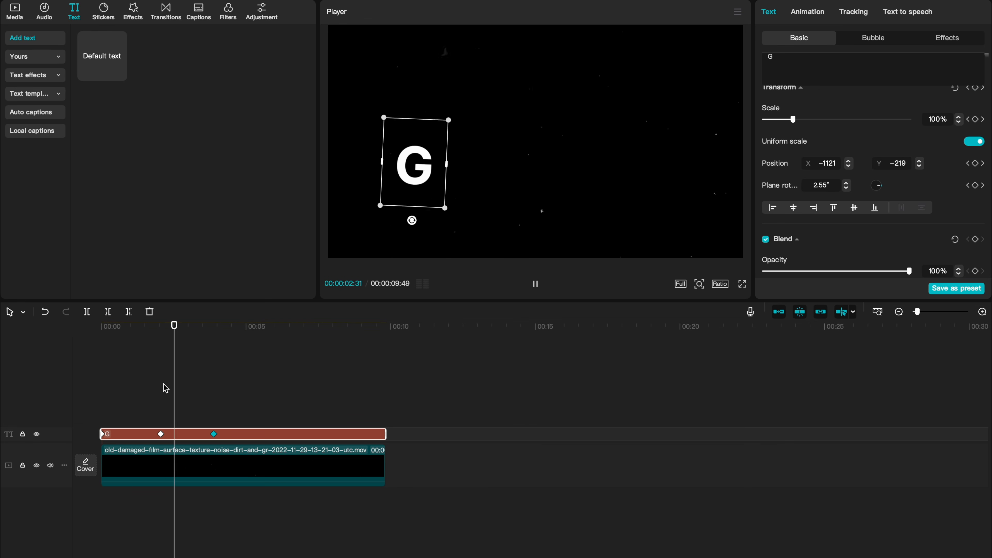
pyautogui.moveTo(161, 434); pyautogui.dragTo(152, 435)
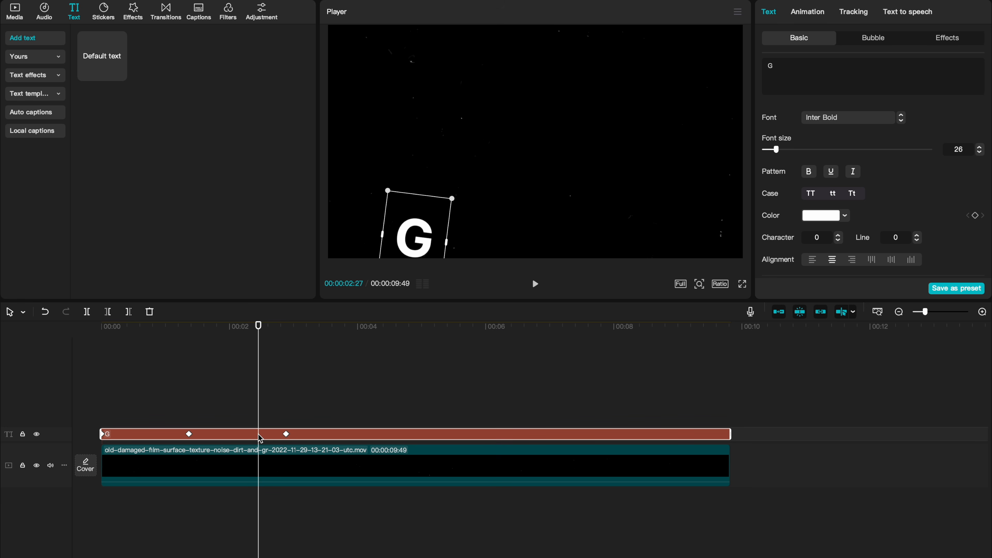
# Step: Open the text clip's variable speed animation graph and expand the y position curve
pyautogui.rightClick(260, 437)
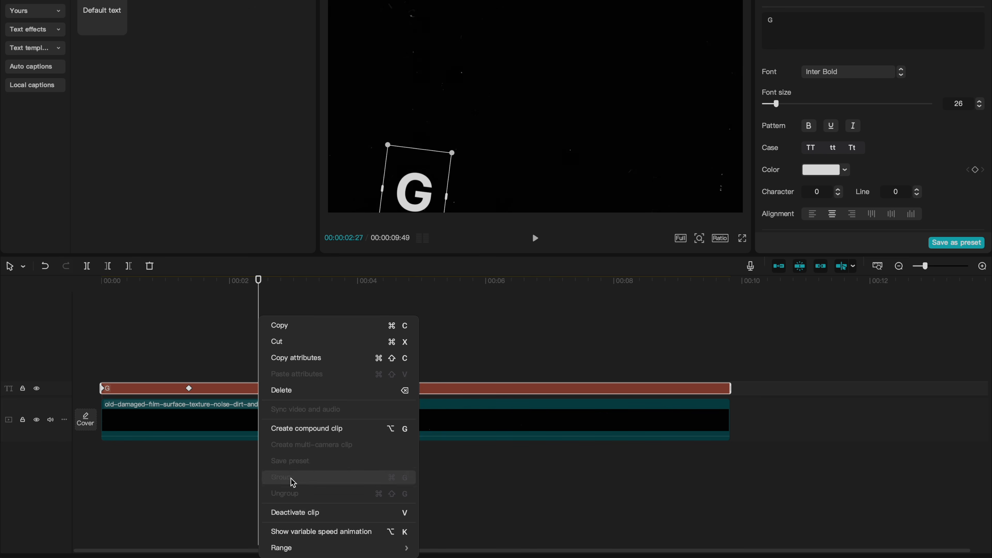
pyautogui.click(293, 532)
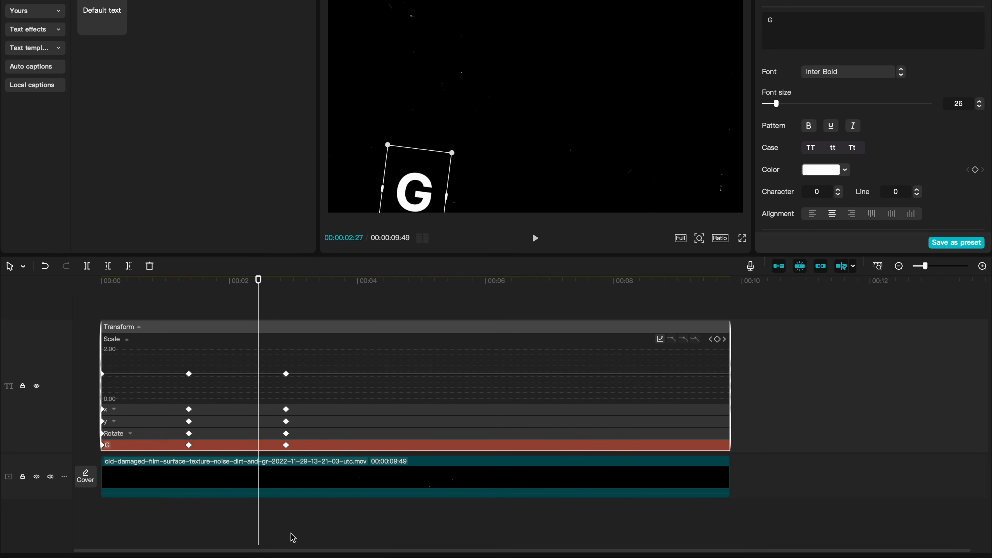
pyautogui.scroll(2, 170, 464)
pyautogui.click(188, 340)
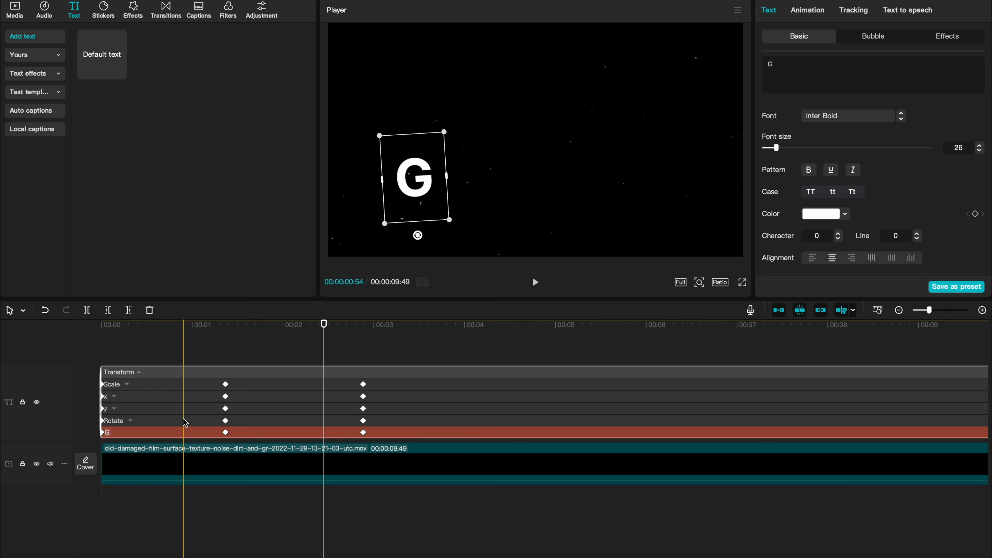
pyautogui.click(184, 411)
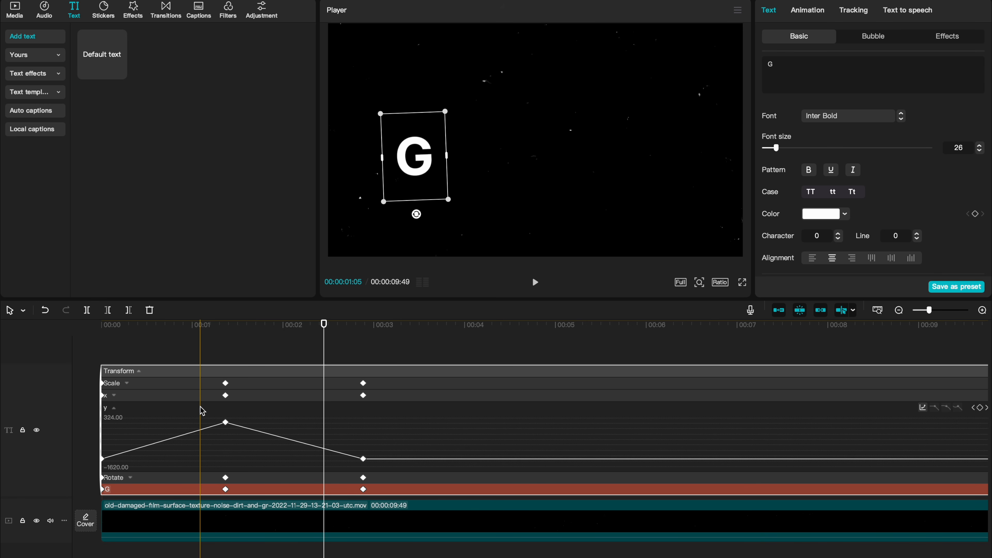
# Step: Apply the Cubic Ease preset curve to the peak keyframe of the y curve
pyautogui.scroll(-2, 230, 431)
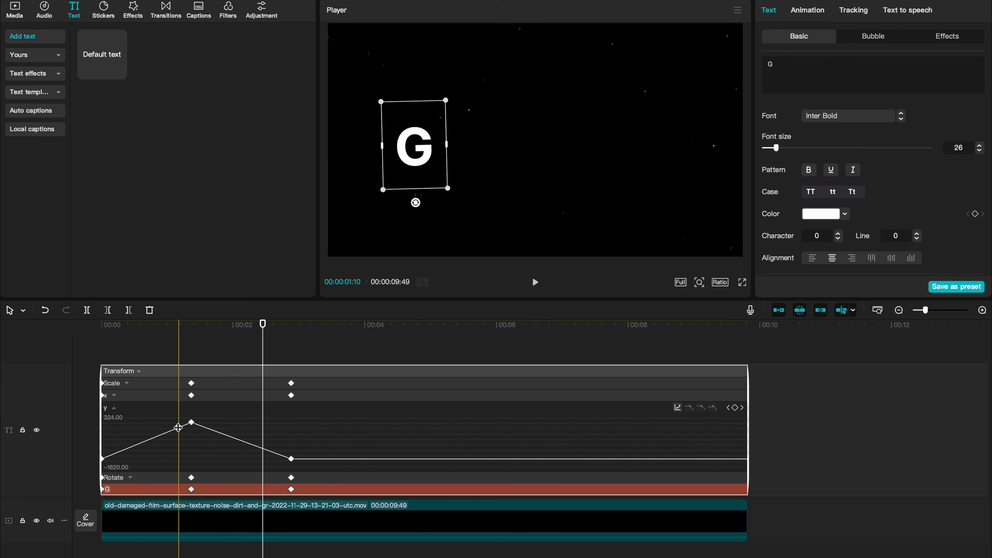
pyautogui.click(191, 426)
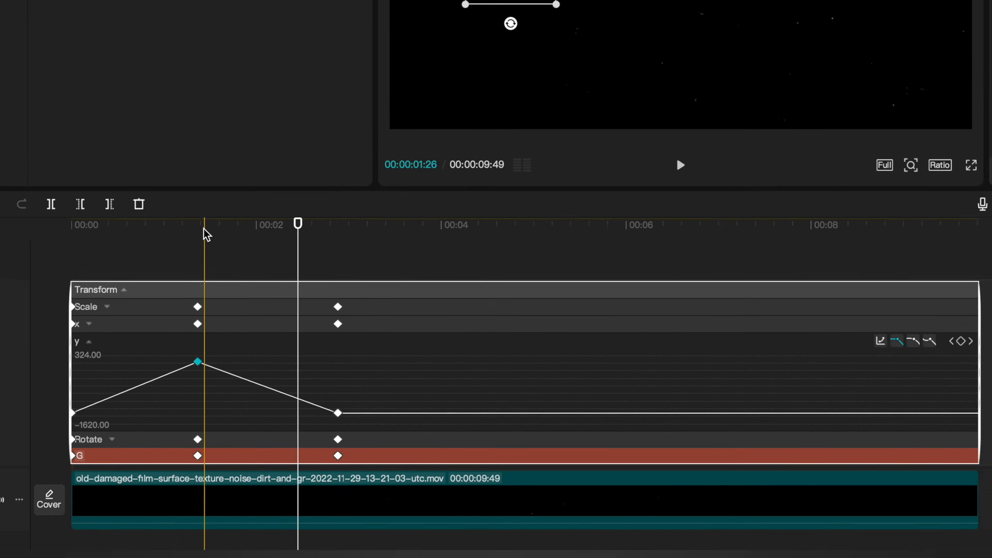
pyautogui.click(195, 334)
pyautogui.moveTo(208, 139); pyautogui.dragTo(208, 136)
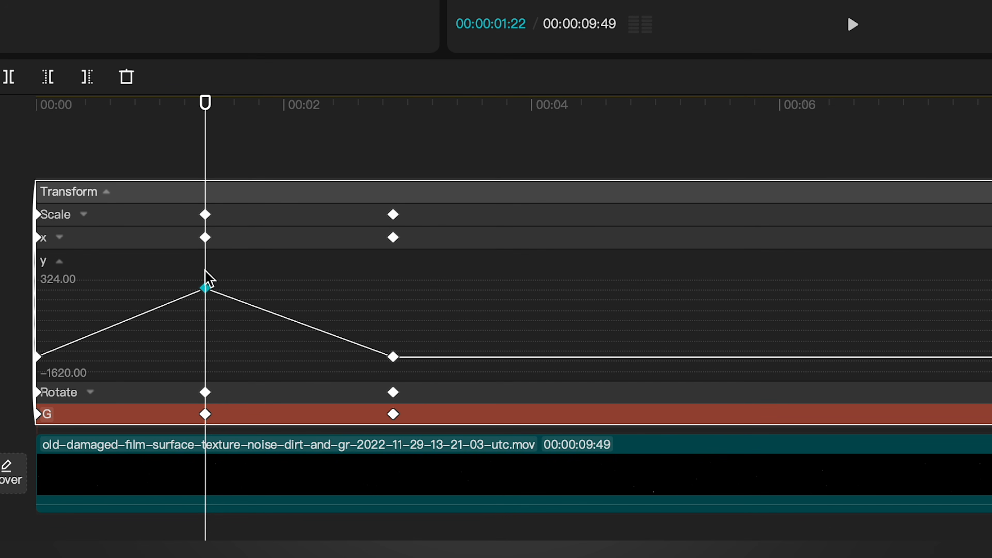
pyautogui.click(387, 232)
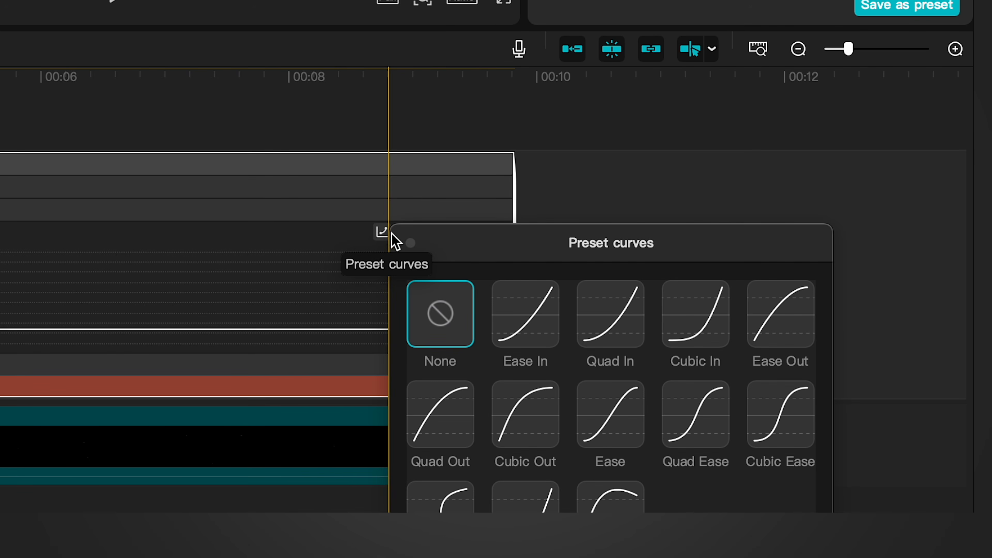
pyautogui.click(781, 414)
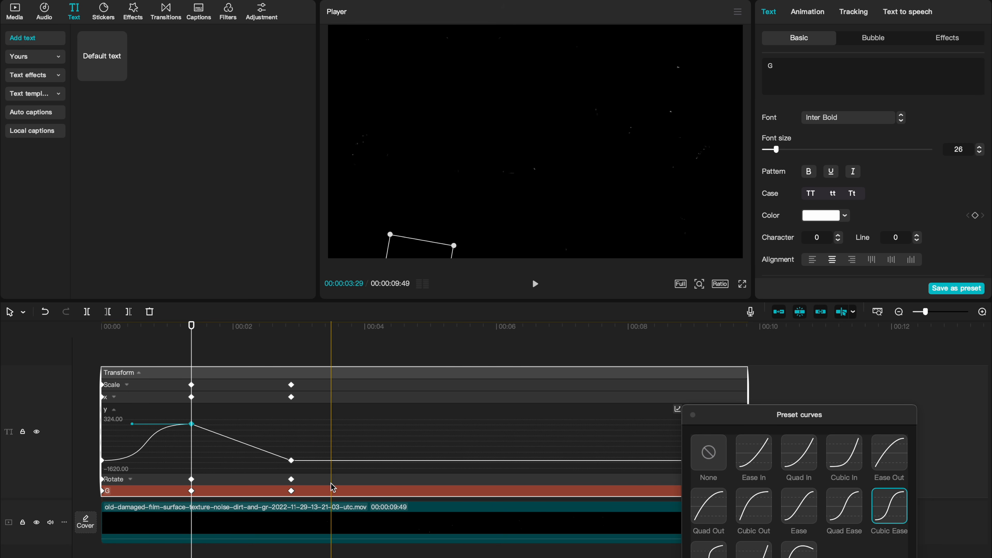
# Step: Apply the Cubic Ease preset curve to the final keyframe of the y curve
pyautogui.click(296, 447)
pyautogui.click(292, 460)
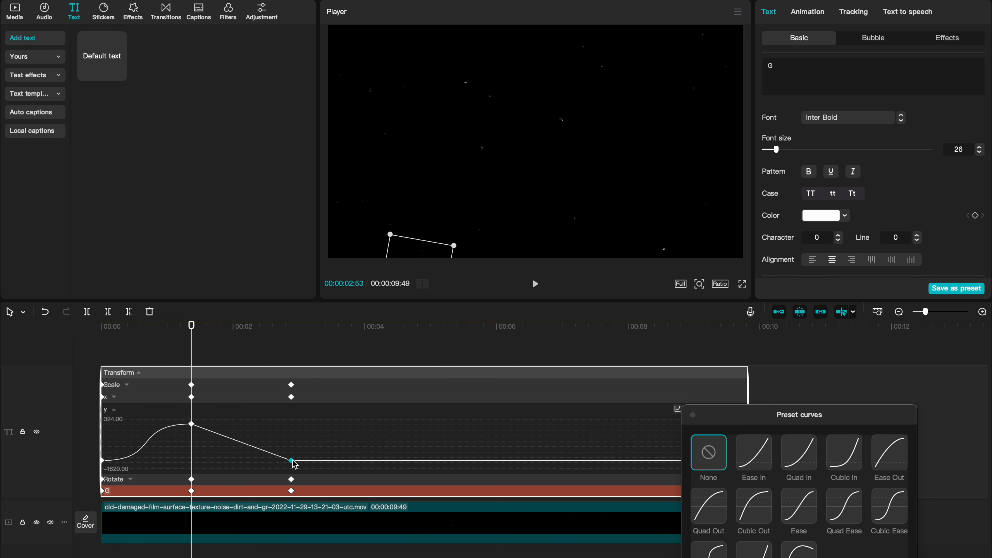
pyautogui.click(889, 507)
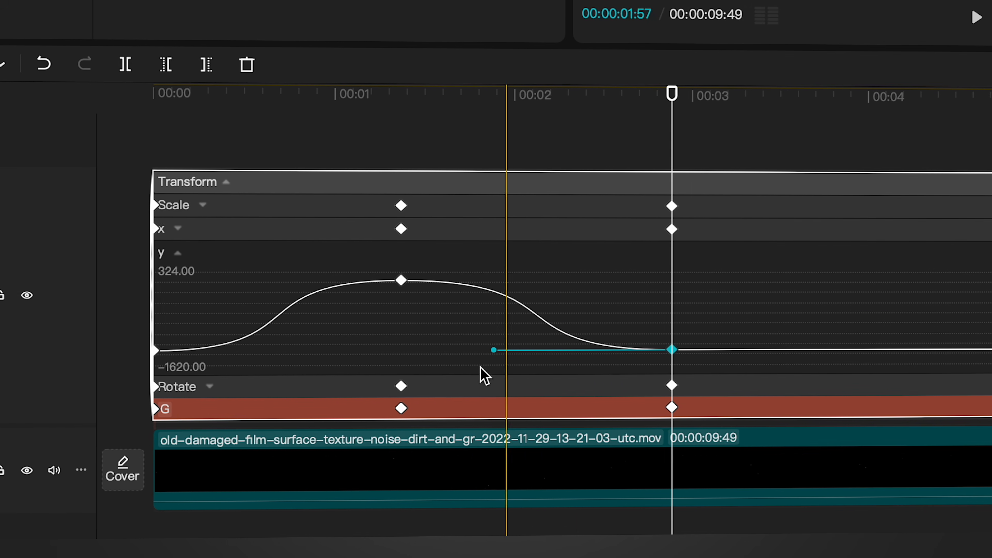
# Step: Lengthen both curve handles of the y curve's peak keyframe for a longer hold, and preview the motion
pyautogui.scroll(3, 176, 331)
pyautogui.click(510, 156)
pyautogui.click(507, 280)
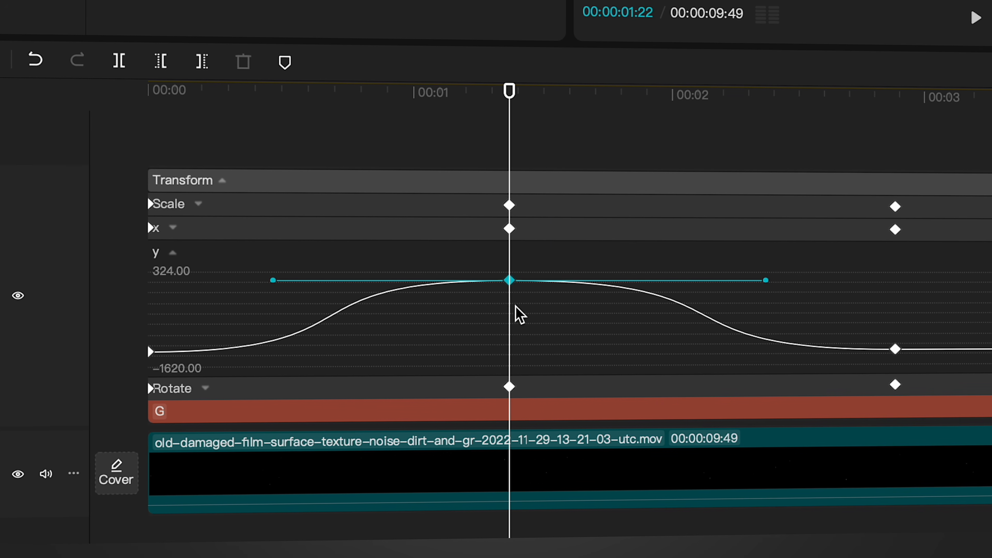
pyautogui.moveTo(272, 280); pyautogui.dragTo(150, 283)
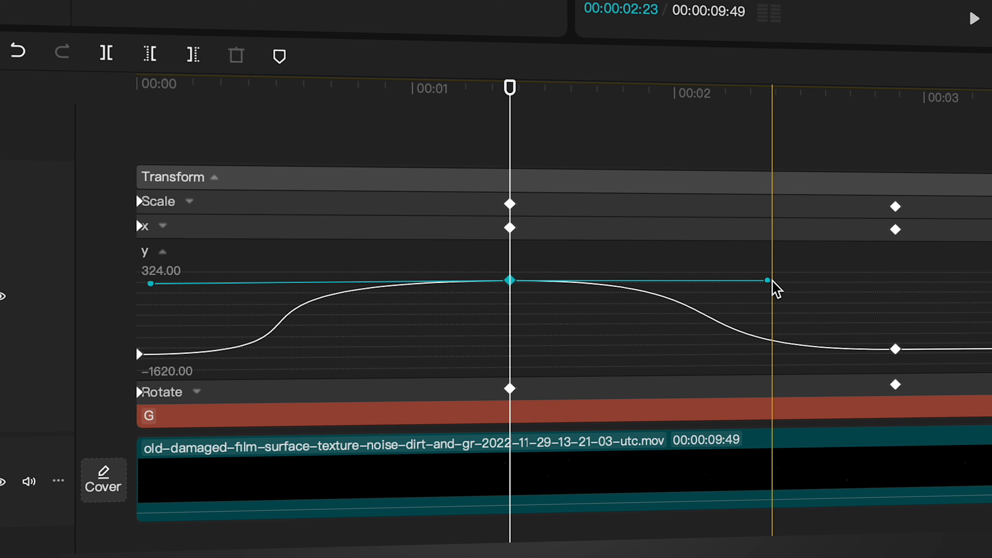
pyautogui.moveTo(768, 281); pyautogui.dragTo(892, 278)
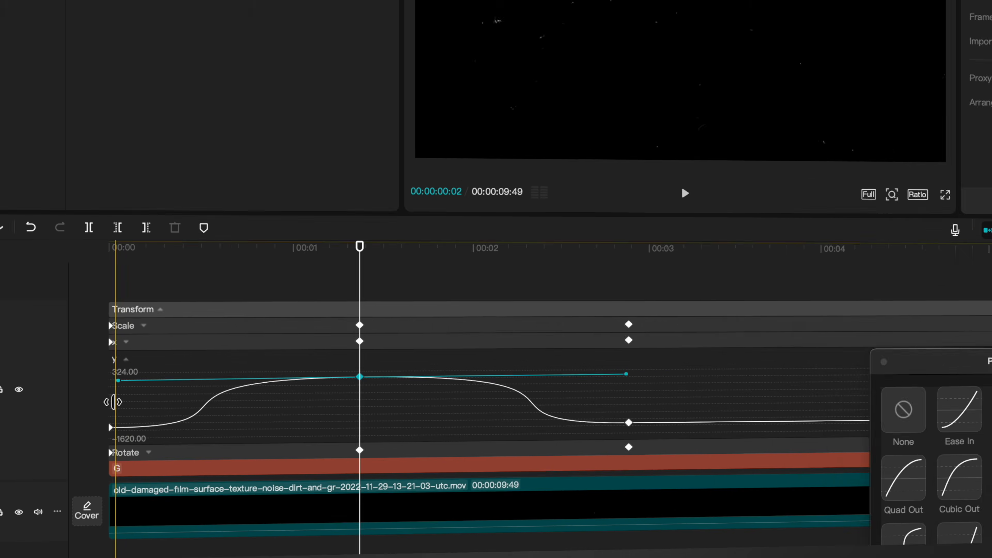
pyautogui.press('space')
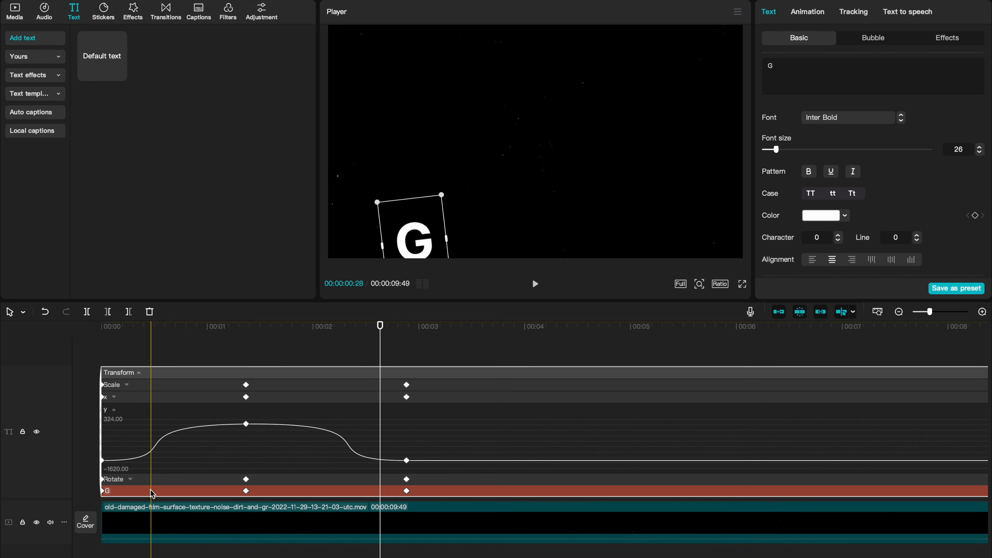
# Step: Copy the G text clip and paste several duplicates onto new tracks above it
pyautogui.rightClick(152, 493)
pyautogui.click(195, 557)
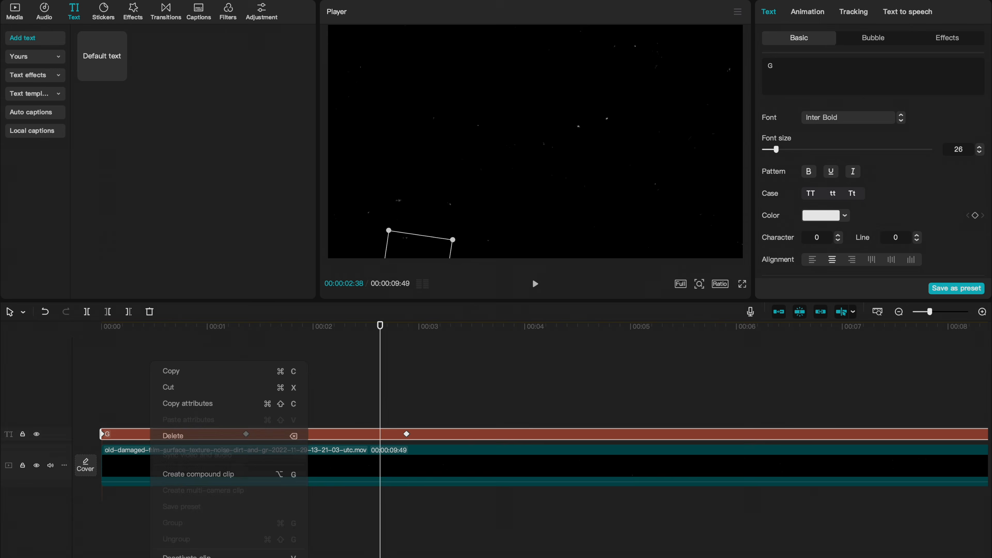
pyautogui.scroll(-2, 530, 441)
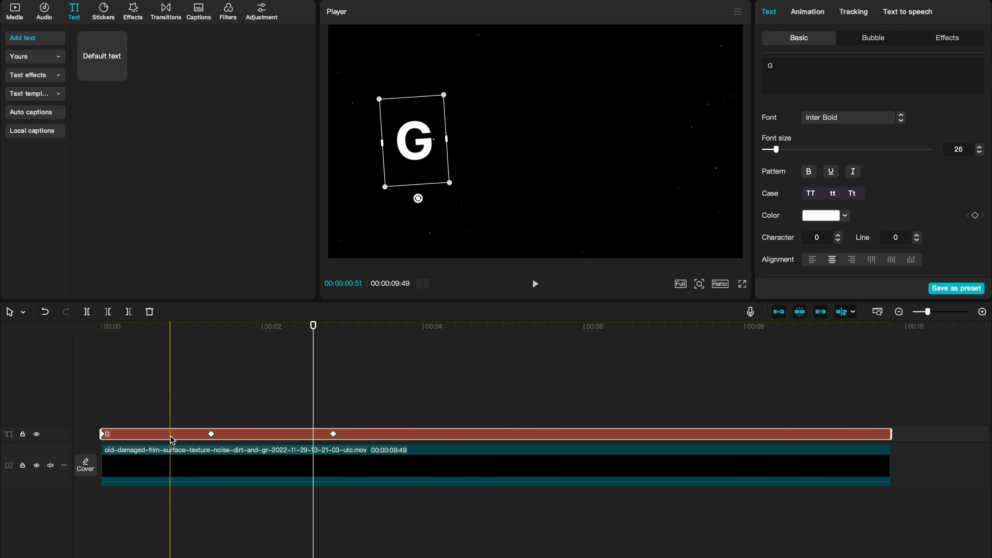
pyautogui.click(103, 395)
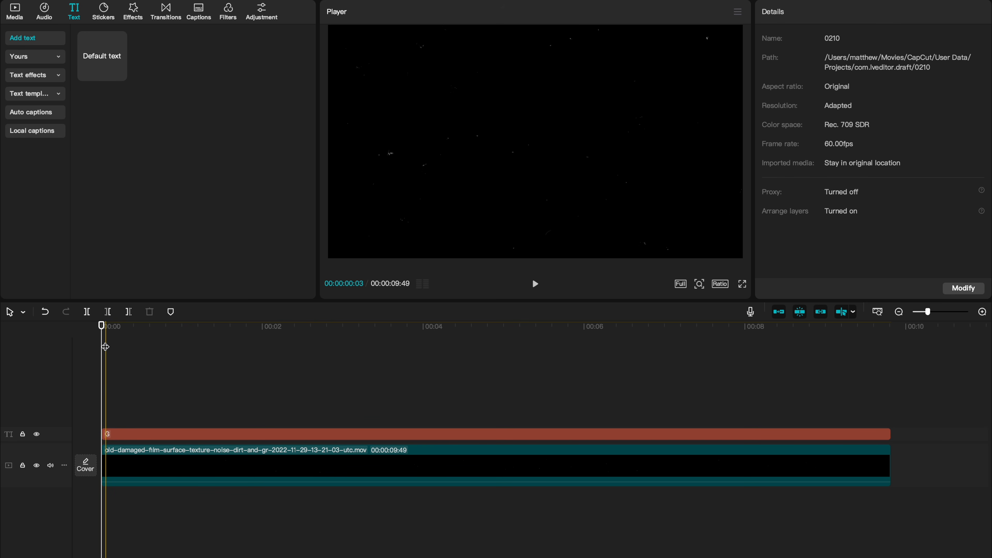
pyautogui.hotkey('ctrl', 'v')
pyautogui.hotkey('ctrl', 'v')
pyautogui.hotkey('ctrl', 'v')
pyautogui.hotkey('ctrl', 'v')
pyautogui.hotkey('ctrl', 'v')
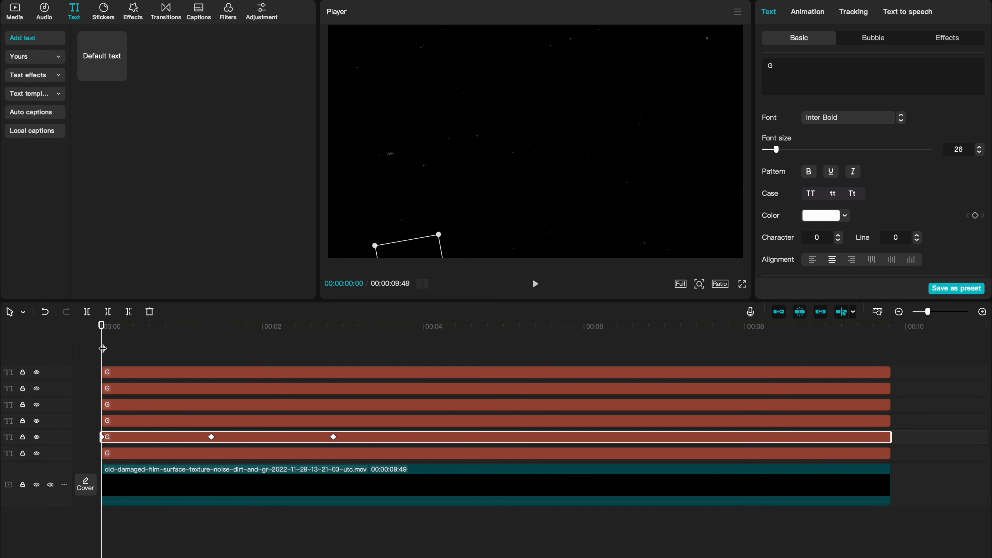
# Step: Select a duplicated letter clip and change its text to T
pyautogui.click(182, 437)
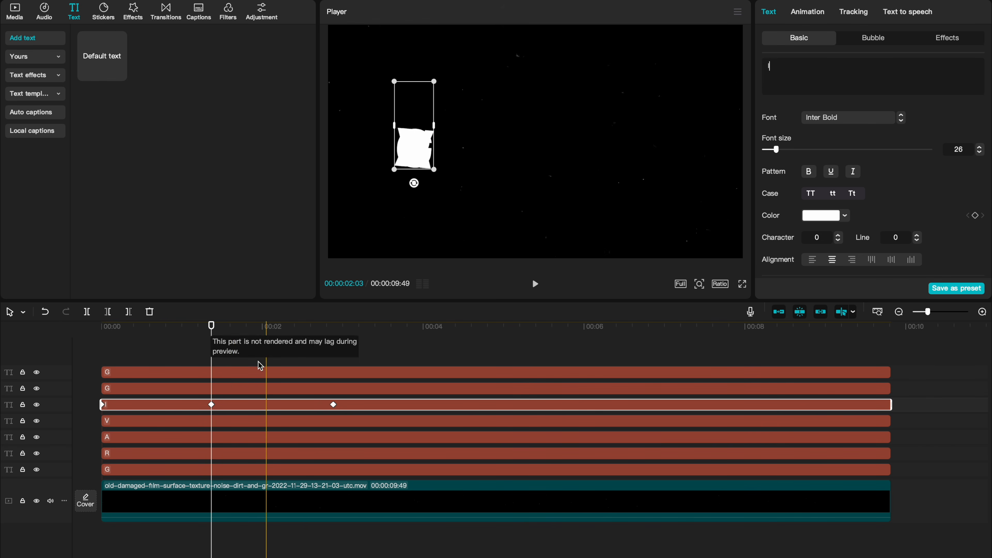
pyautogui.click(217, 389)
pyautogui.press('BackSpace')
pyautogui.write('T')
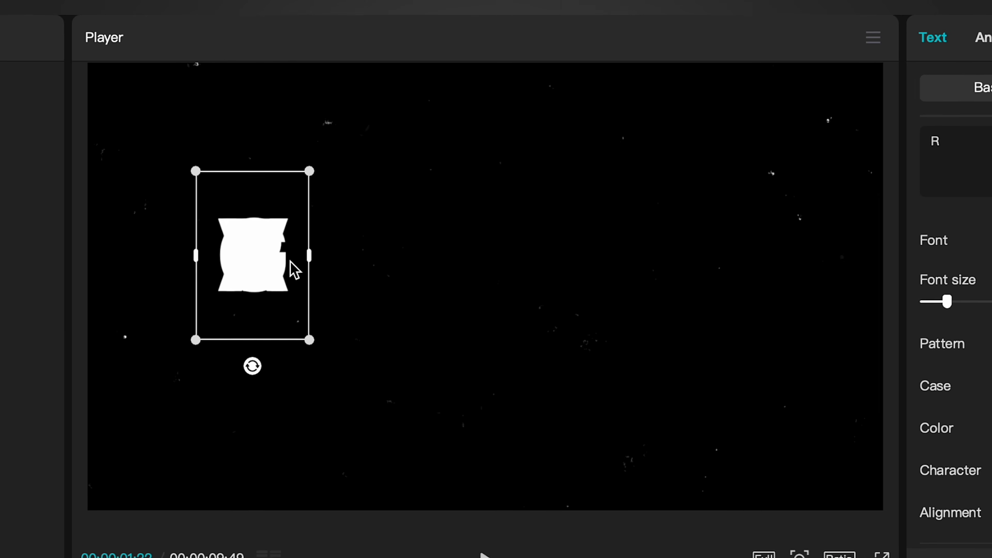
# Step: Move the letters in the player so they spell GRAVITY in a staggered line across the frame
pyautogui.moveTo(258, 278); pyautogui.dragTo(329, 316)
pyautogui.moveTo(230, 277); pyautogui.dragTo(627, 335)
pyautogui.click(231, 273)
pyautogui.moveTo(242, 282); pyautogui.dragTo(706, 288)
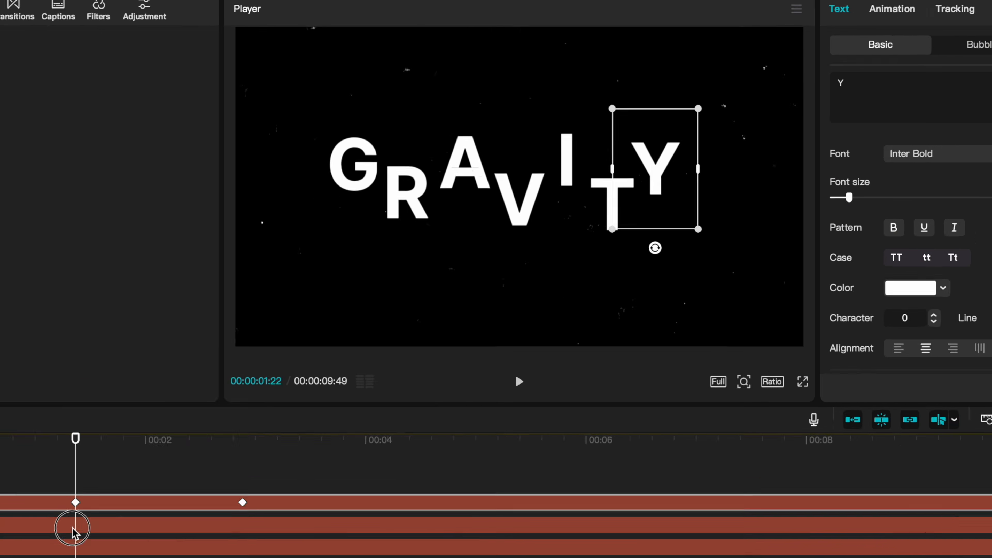
pyautogui.click(74, 530)
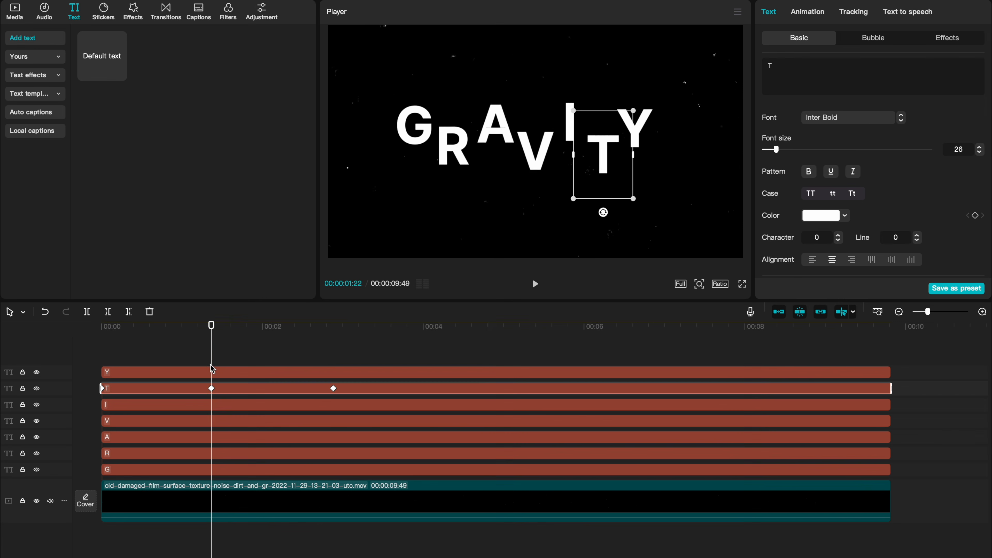
# Step: Inspect the R and A clips' keyframes and their position values at each keyframe
pyautogui.click(211, 436)
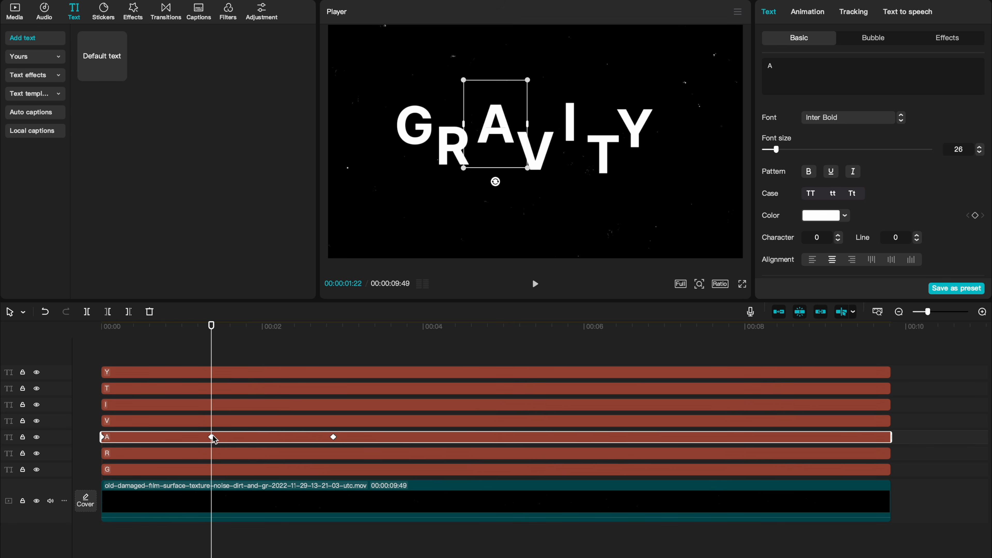
pyautogui.click(213, 454)
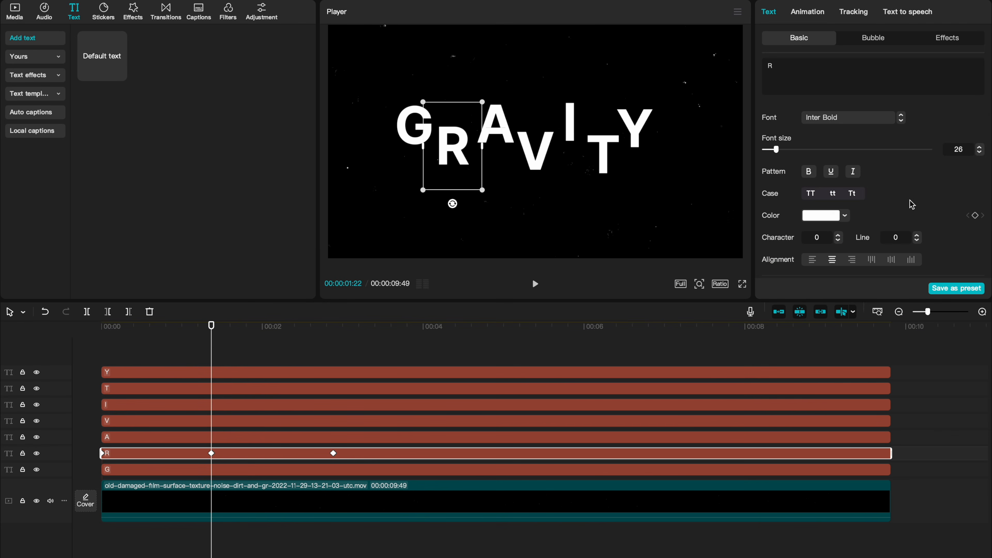
pyautogui.scroll(-4, 910, 201)
pyautogui.scroll(-5, 911, 204)
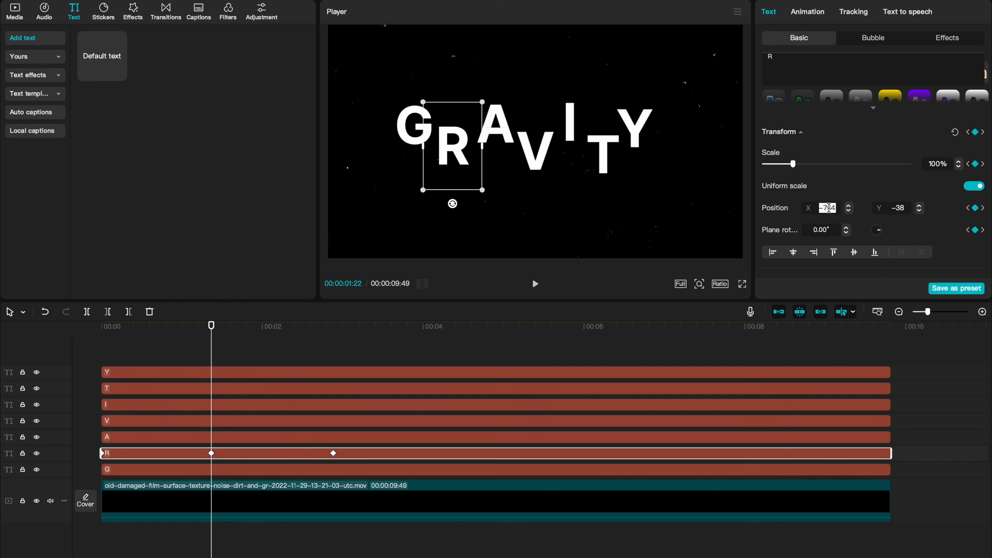
pyautogui.click(333, 326)
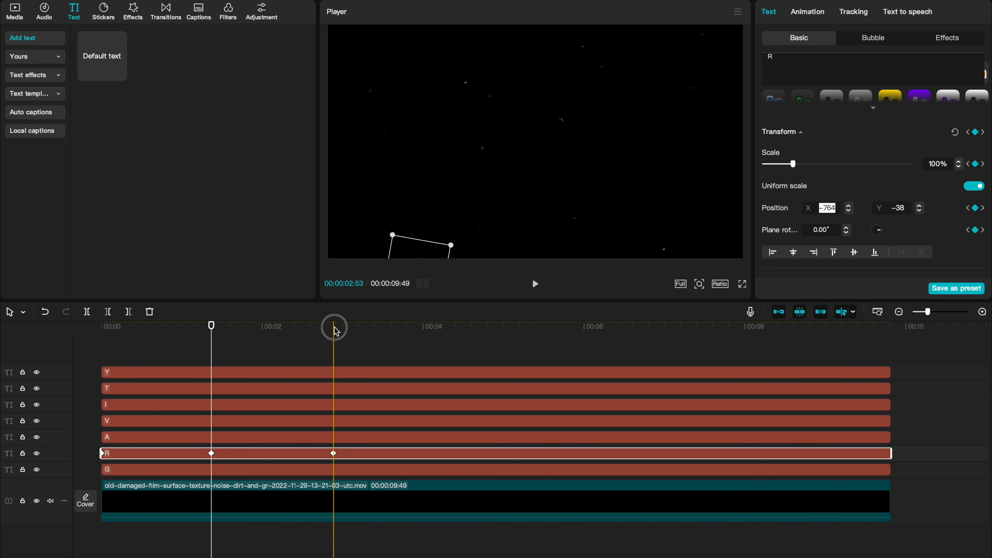
pyautogui.click(102, 453)
pyautogui.click(212, 437)
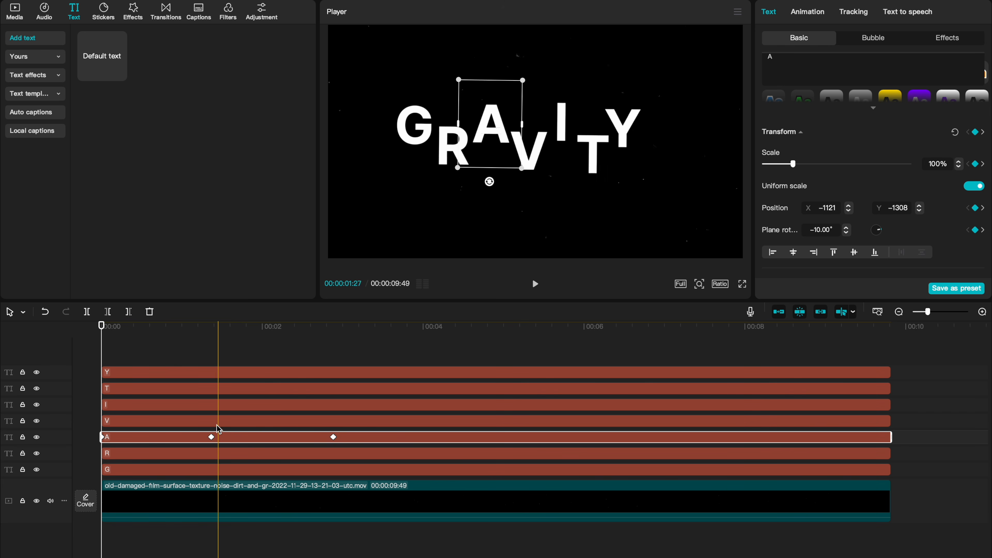
pyautogui.click(211, 359)
pyautogui.click(212, 436)
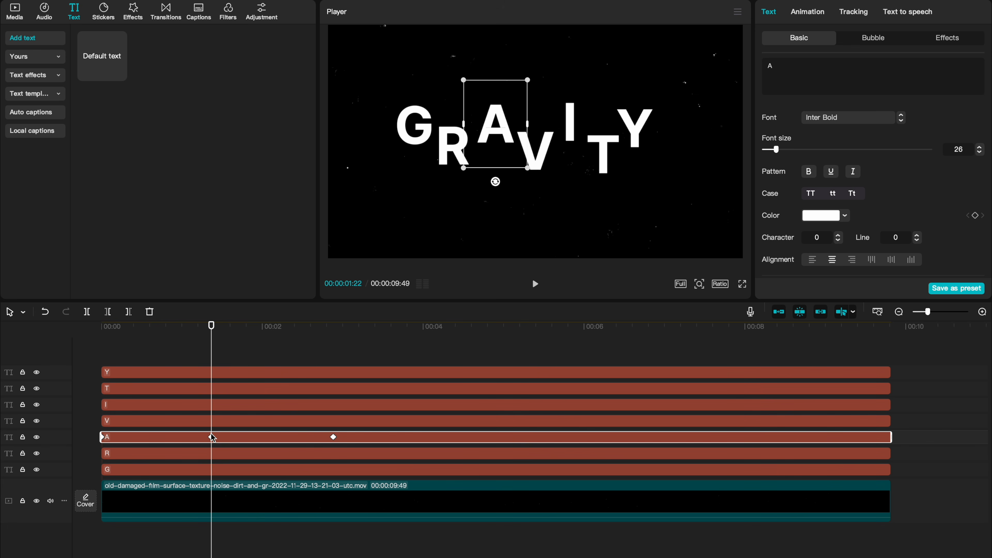
pyautogui.click(211, 436)
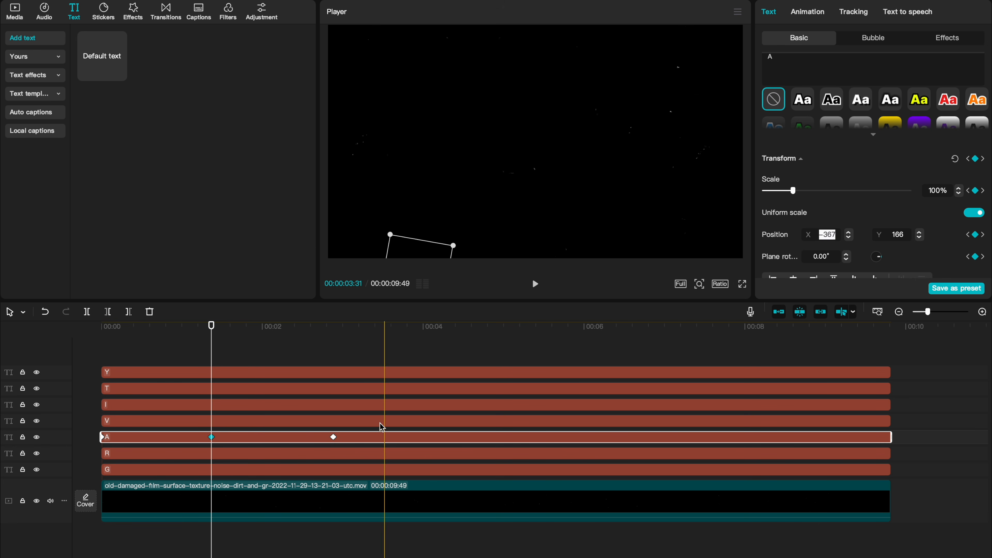
# Step: Set the A clip's first-keyframe X position to -367 so it rises straight up, and step through its keyframes
pyautogui.click(968, 234)
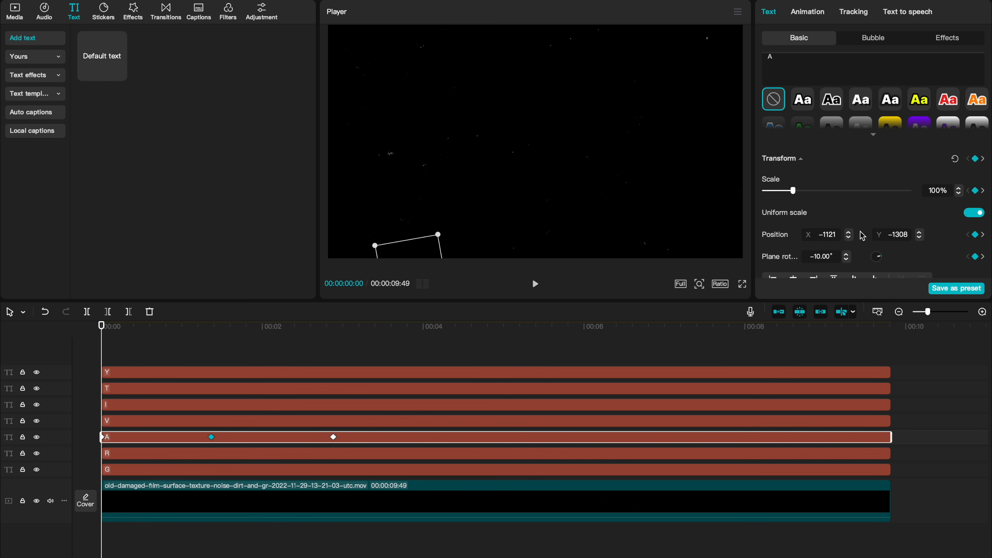
pyautogui.click(832, 233)
pyautogui.write('-367')
pyautogui.press('Return')
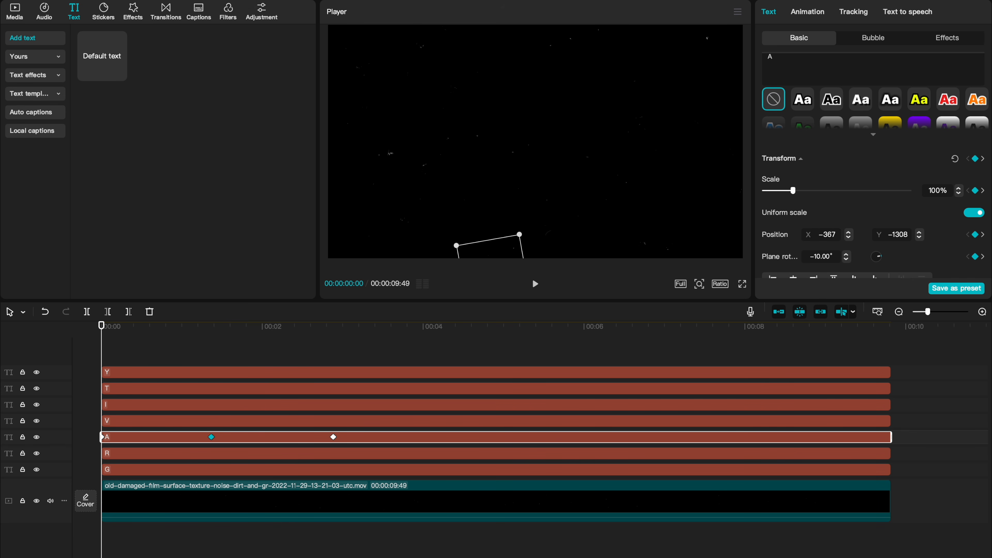
pyautogui.click(983, 235)
pyautogui.click(983, 234)
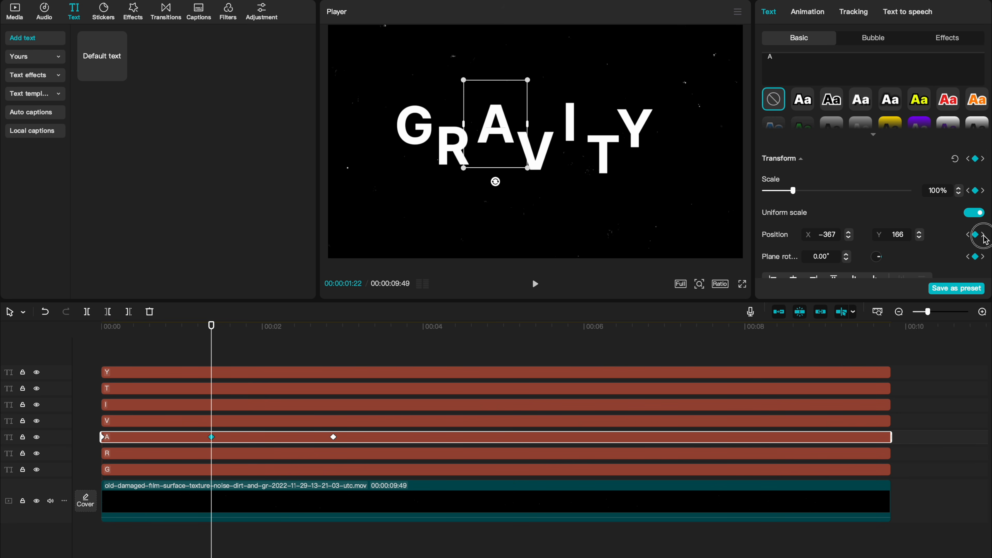
# Step: Paste the V clip's resting X position into its first keyframe's X value
pyautogui.click(211, 420)
pyautogui.scroll(-1, 826, 219)
pyautogui.click(967, 208)
pyautogui.click(828, 209)
pyautogui.write('0')
pyautogui.press('Return')
pyautogui.click(983, 208)
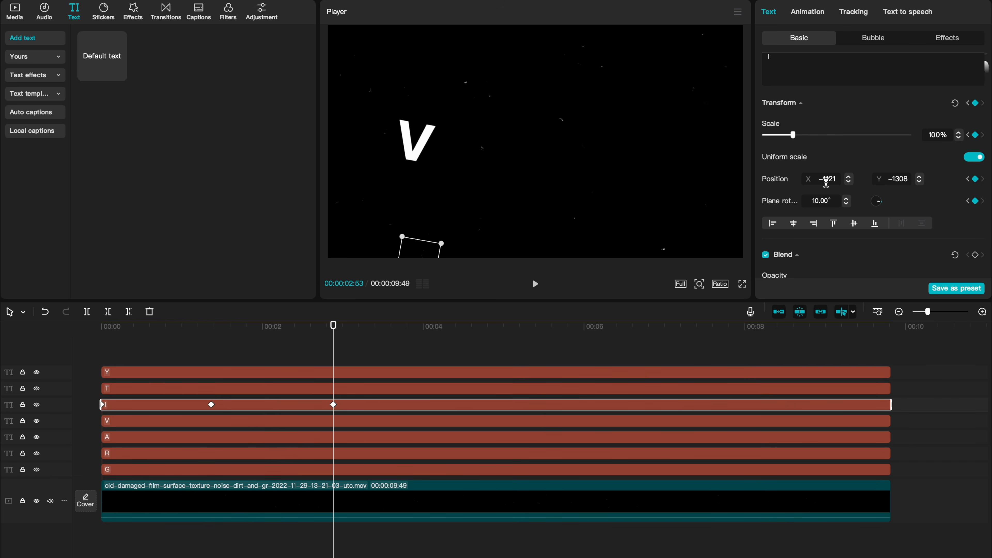
# Step: Check keyframes on the T, Y and A clips and scrub the preview near the start
pyautogui.click(968, 178)
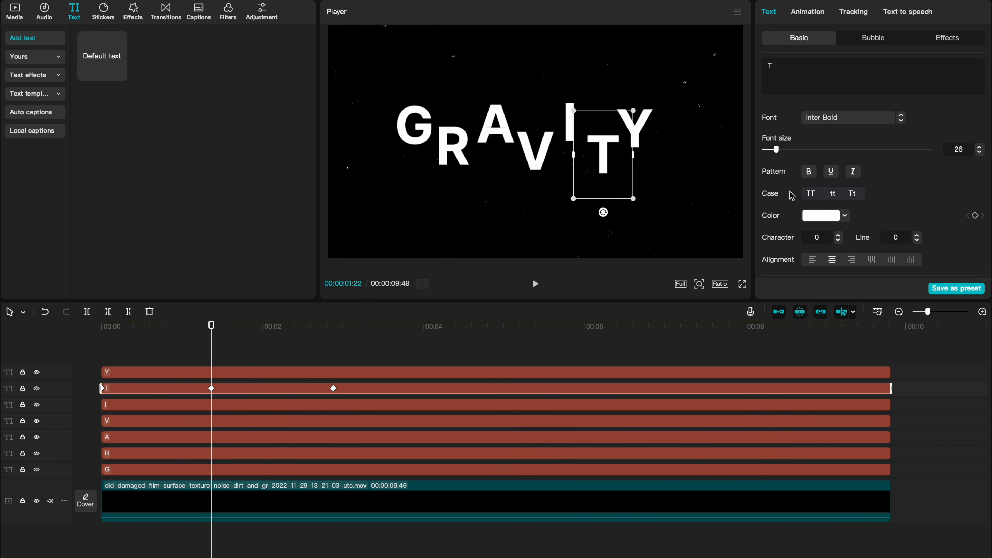
pyautogui.click(968, 235)
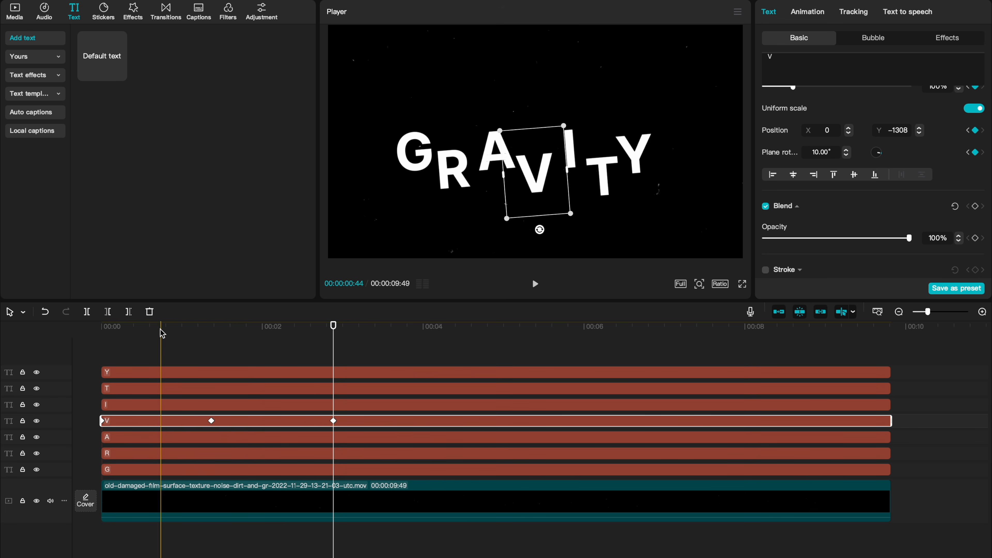
pyautogui.click(159, 328)
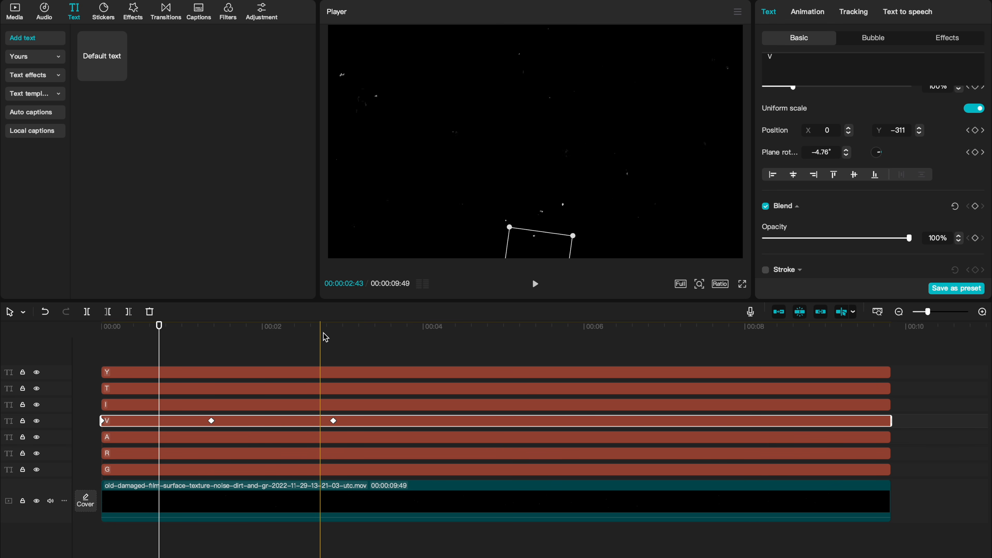
pyautogui.click(210, 439)
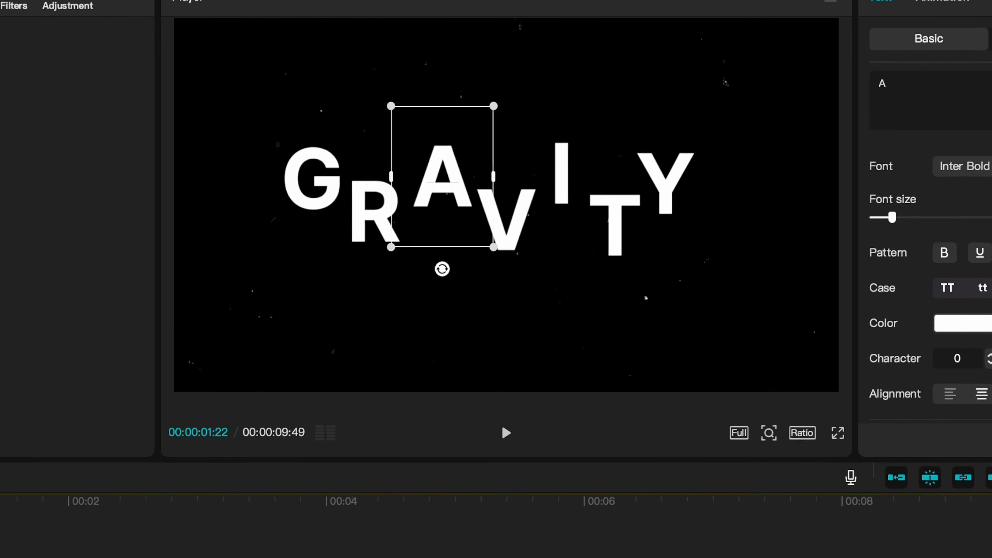
pyautogui.moveTo(212, 325); pyautogui.dragTo(112, 325)
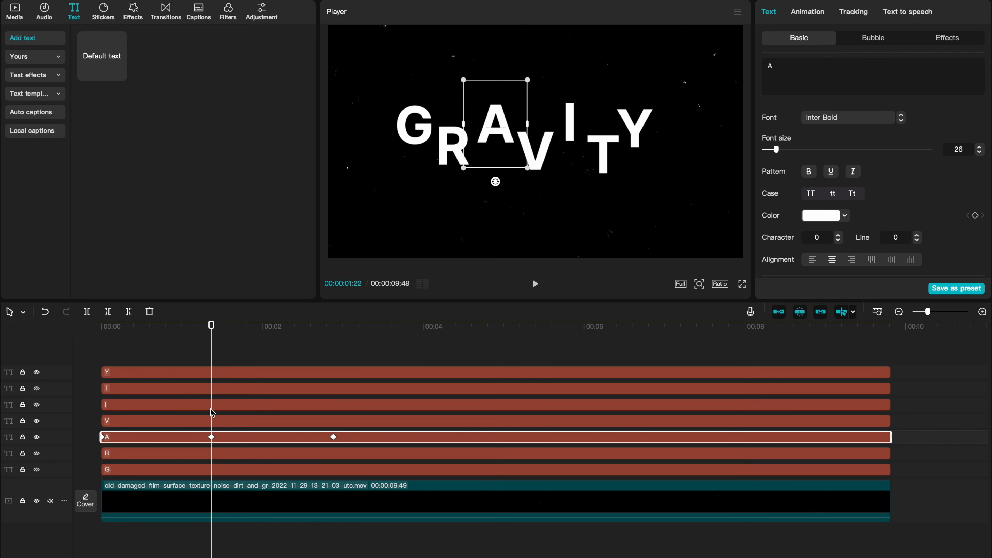
# Step: Set the I clip's first-keyframe plane rotation to 10° and step through its keyframes
pyautogui.click(211, 405)
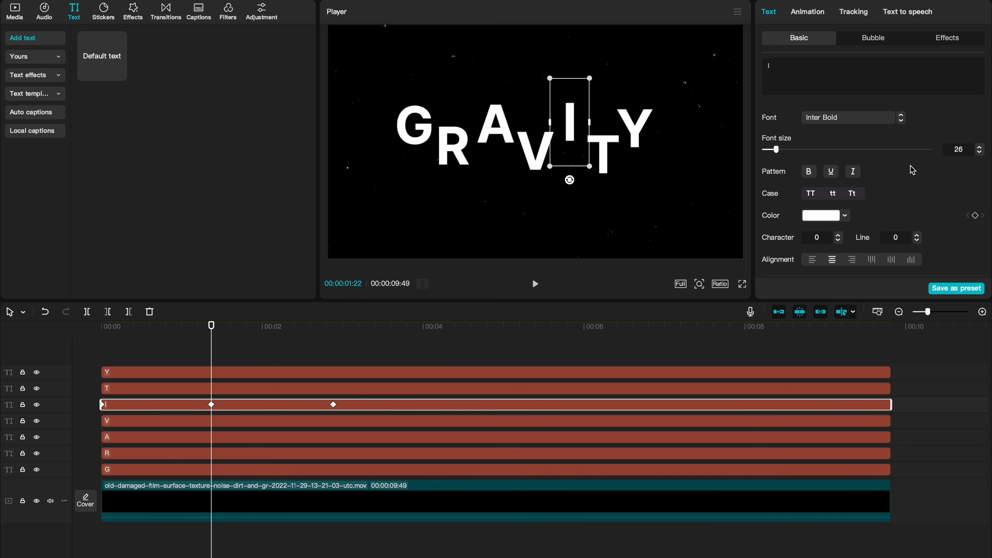
pyautogui.scroll(-3, 909, 174)
pyautogui.scroll(-3, 908, 177)
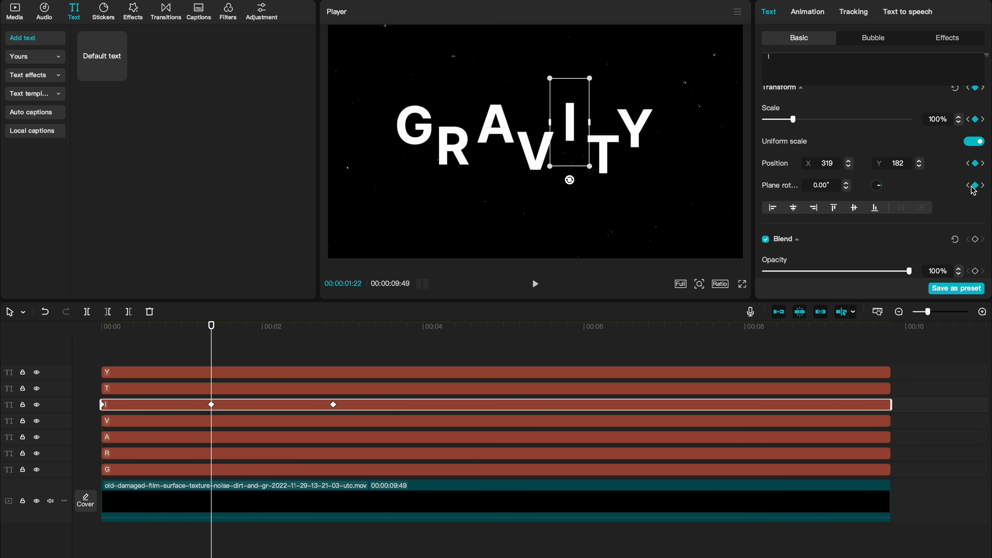
pyautogui.click(967, 185)
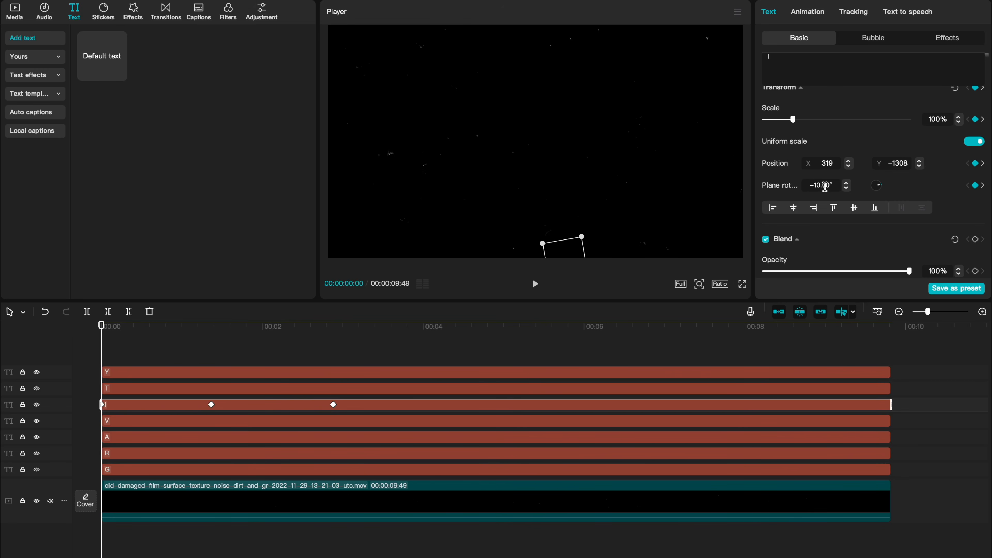
pyautogui.write('10')
pyautogui.press('Return')
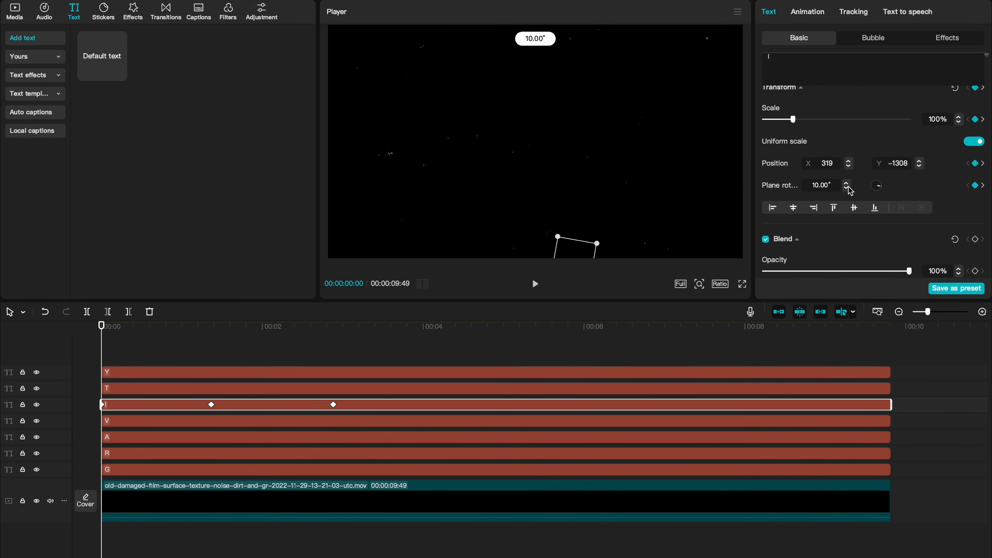
pyautogui.click(983, 185)
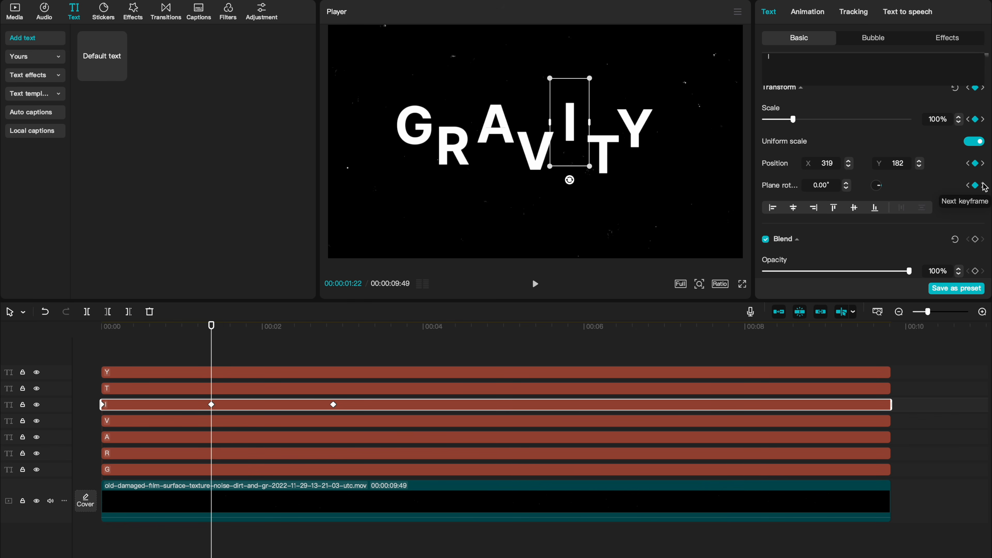
pyautogui.click(983, 186)
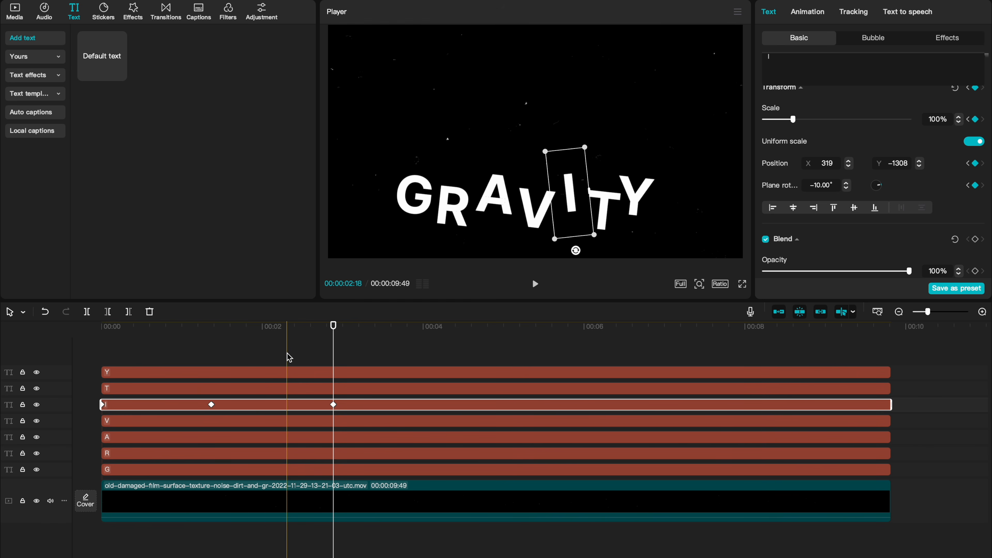
# Step: Inspect the first keyframes of the T and A letter clips
pyautogui.click(212, 365)
pyautogui.click(215, 388)
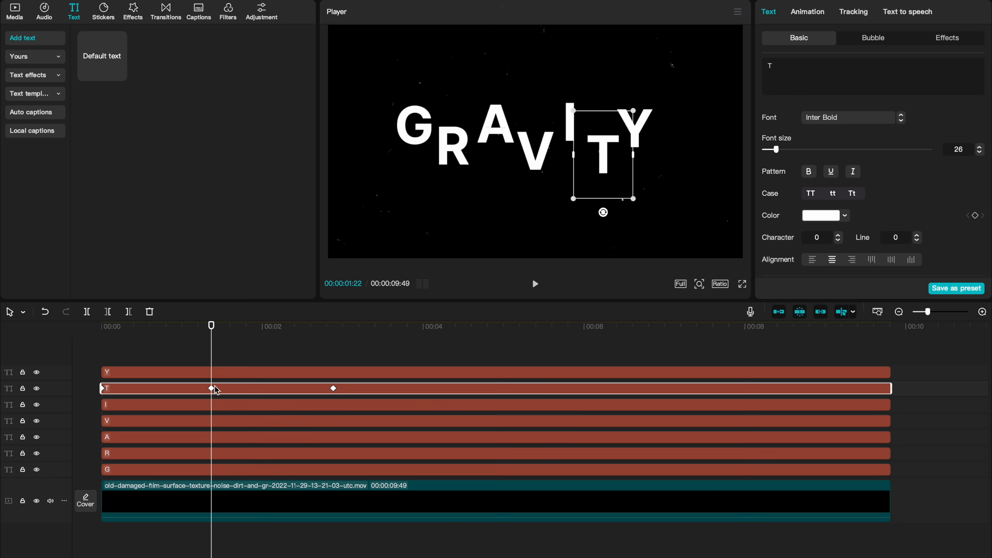
pyautogui.scroll(-5, 835, 199)
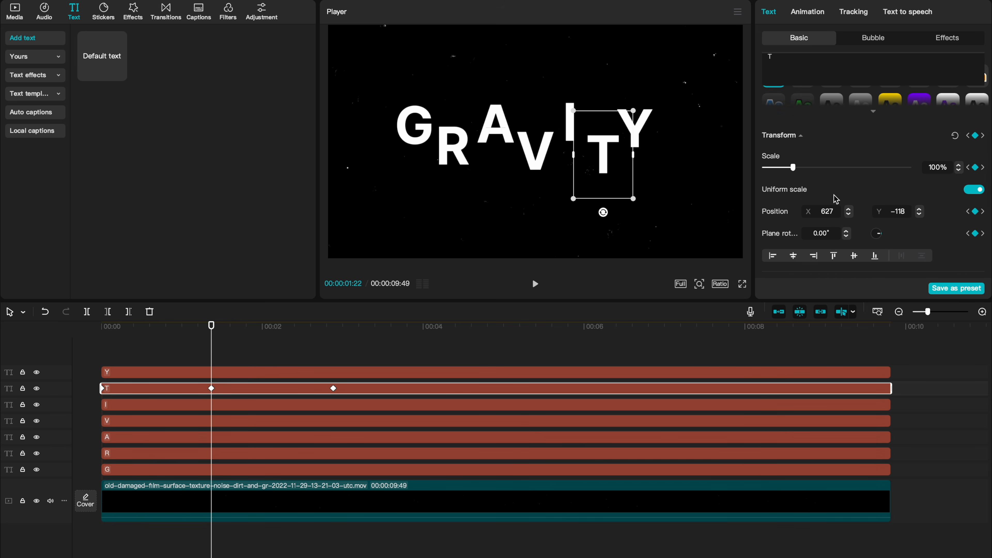
pyautogui.click(213, 438)
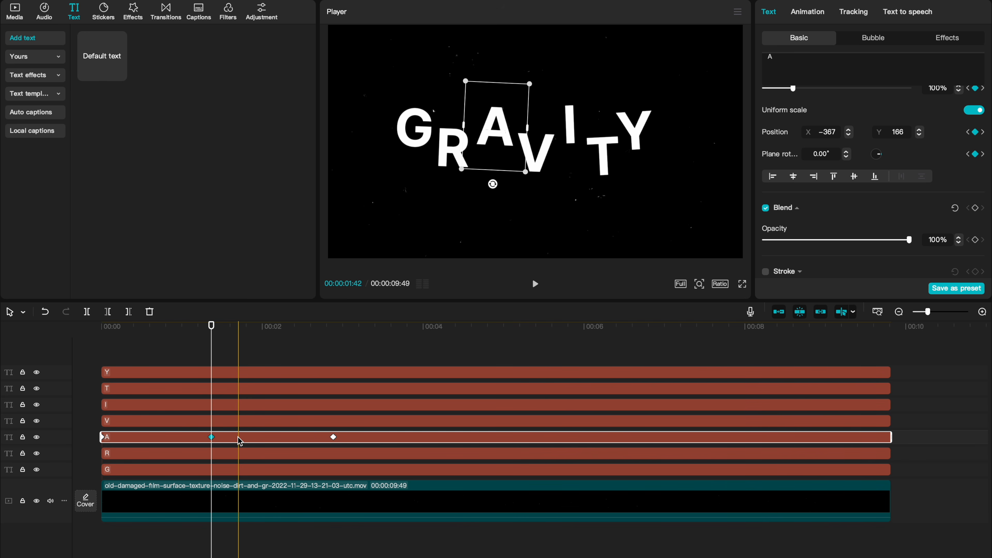
# Step: Select all seven letter clips and combine them into a compound clip
pyautogui.press('super+minus')
pyautogui.moveTo(136, 337); pyautogui.dragTo(238, 460)
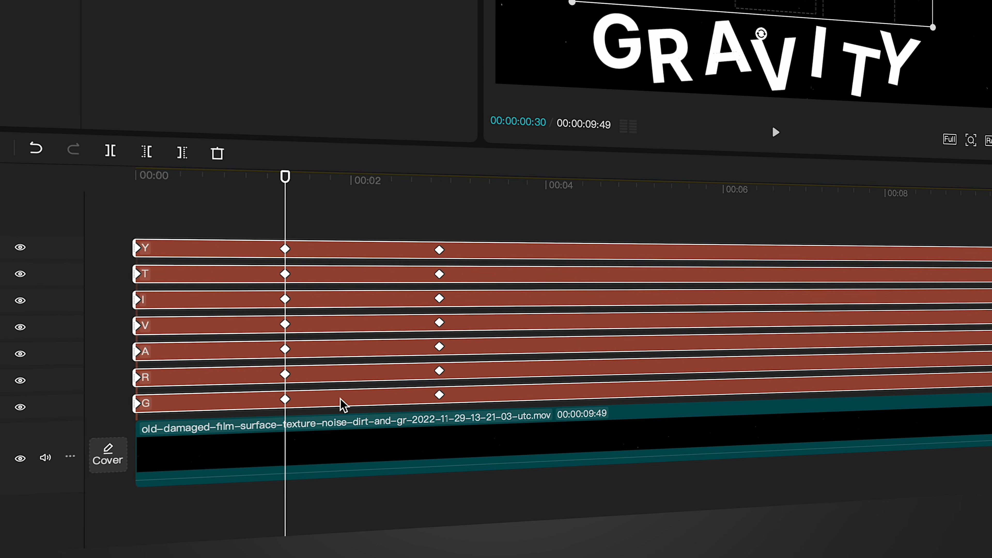
pyautogui.rightClick(238, 460)
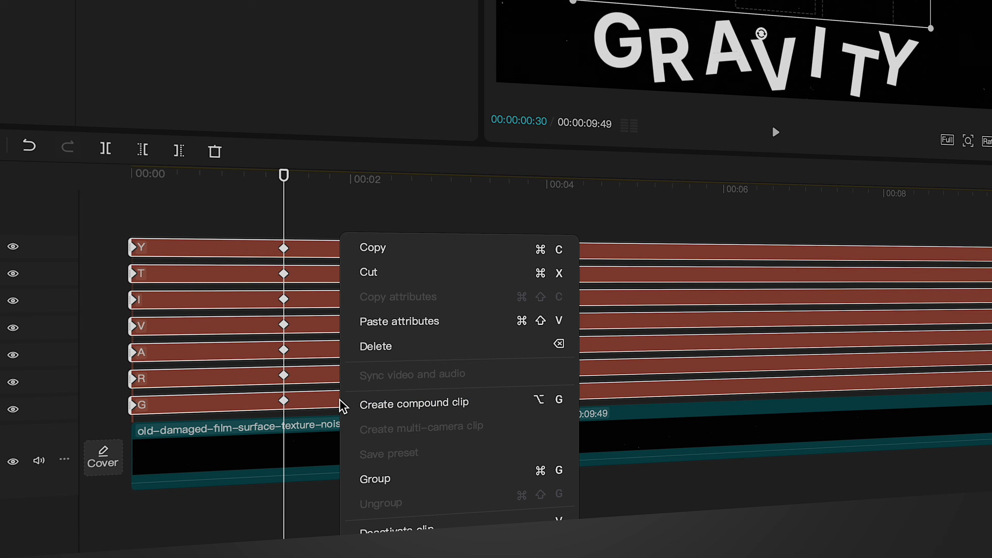
pyautogui.click(369, 405)
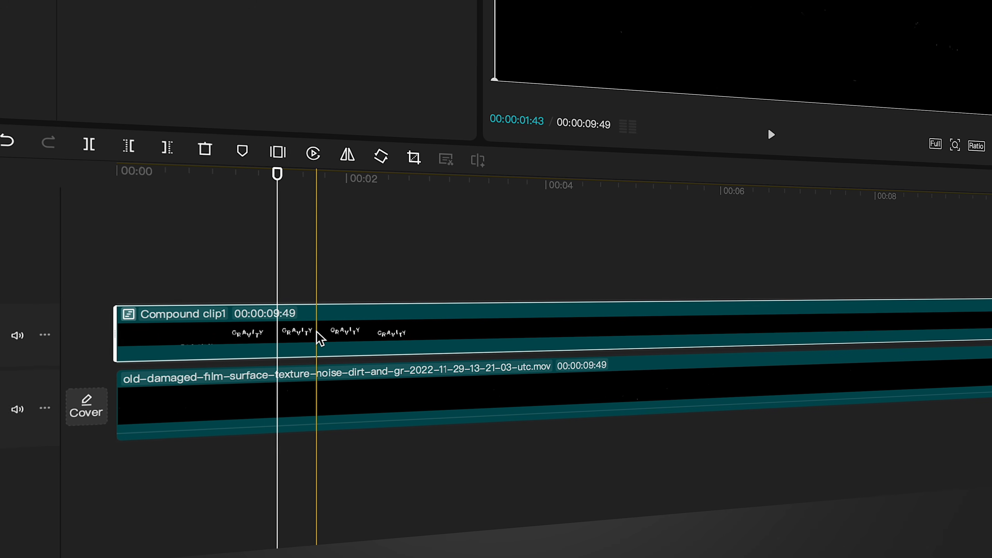
# Step: Duplicate the compound clip onto a new track above, offset slightly later in time
pyautogui.moveTo(474, 222)
pyautogui.mouseDown()
pyautogui.moveTo(505, 223)
pyautogui.moveTo(489, 232)
pyautogui.mouseUp()
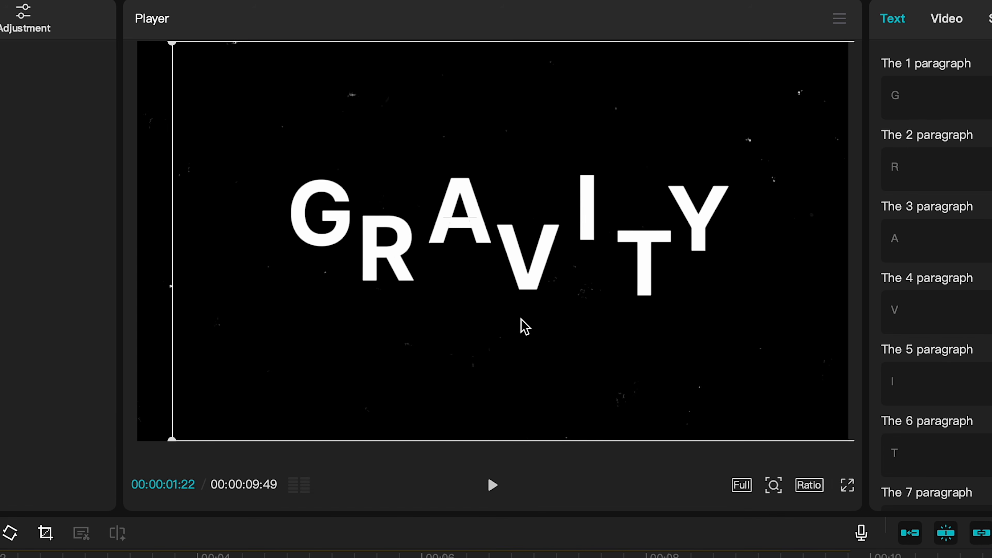
pyautogui.moveTo(502, 323); pyautogui.dragTo(497, 314)
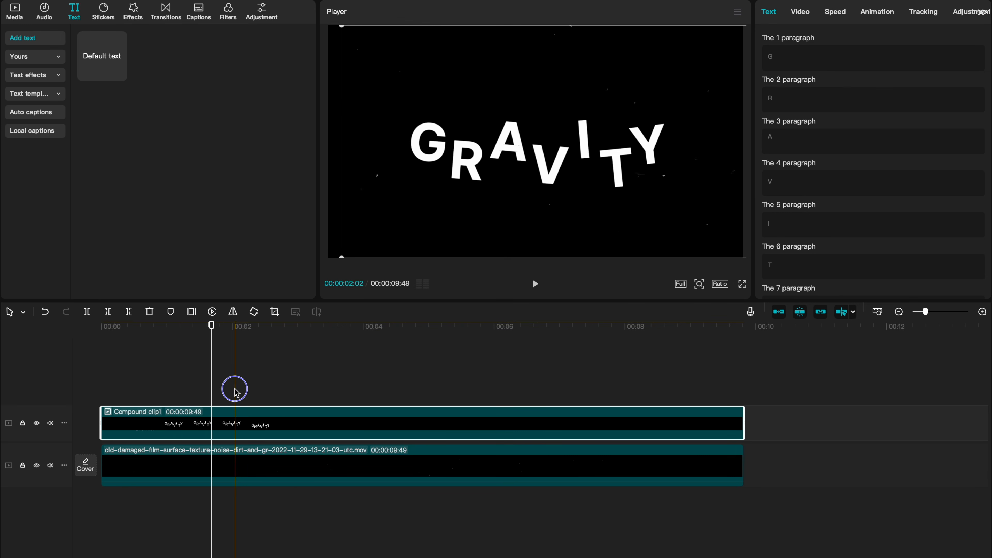
pyautogui.moveTo(196, 433); pyautogui.dragTo(221, 403)
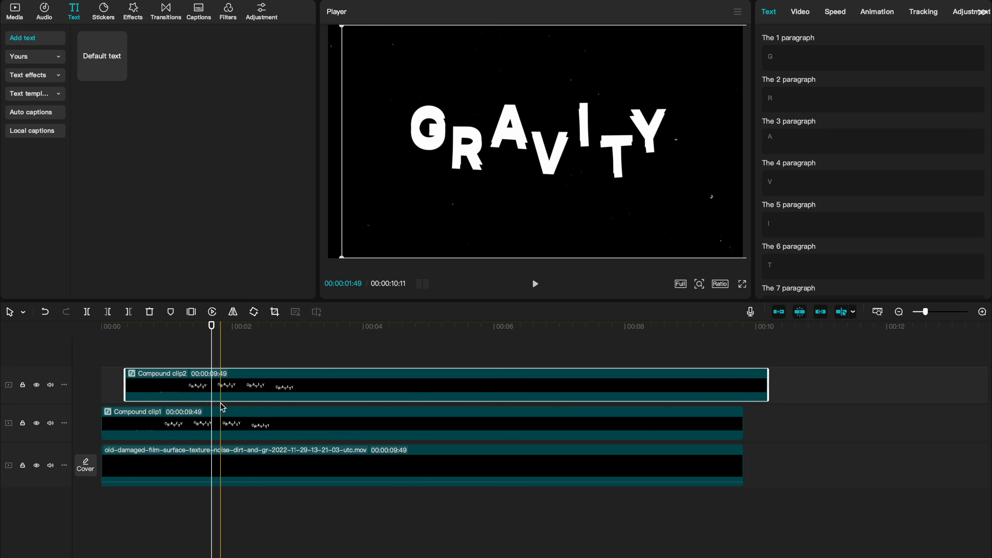
# Step: Open the duplicated compound clip, delete its G, Y and A letter clips, and return to the main timeline
pyautogui.doubleClick(212, 388)
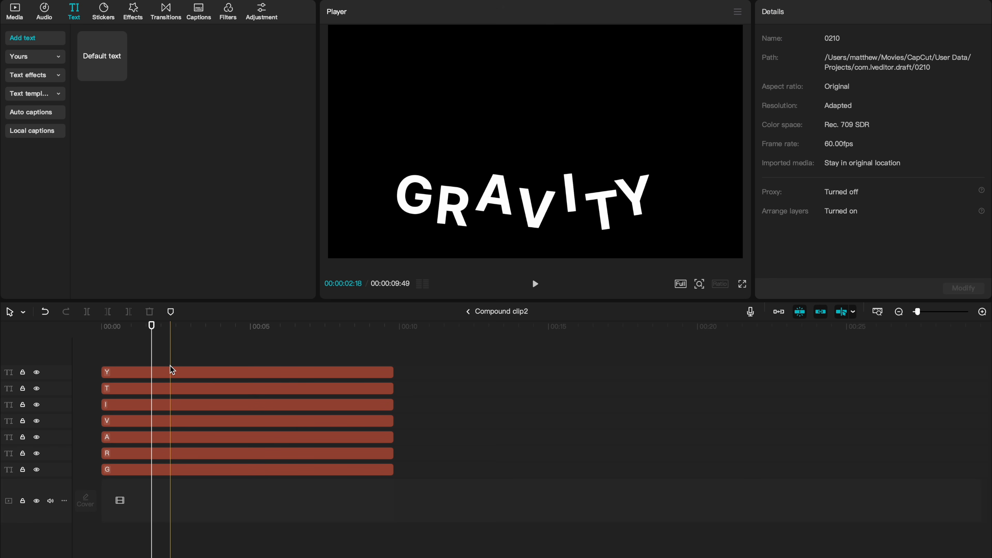
pyautogui.moveTo(148, 325); pyautogui.dragTo(142, 325)
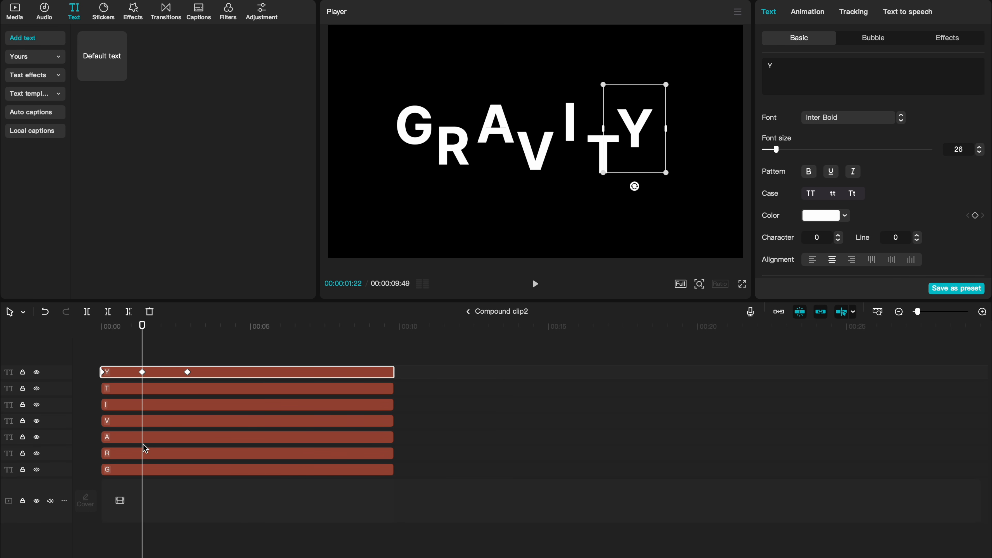
pyautogui.click(145, 470)
pyautogui.press('Delete')
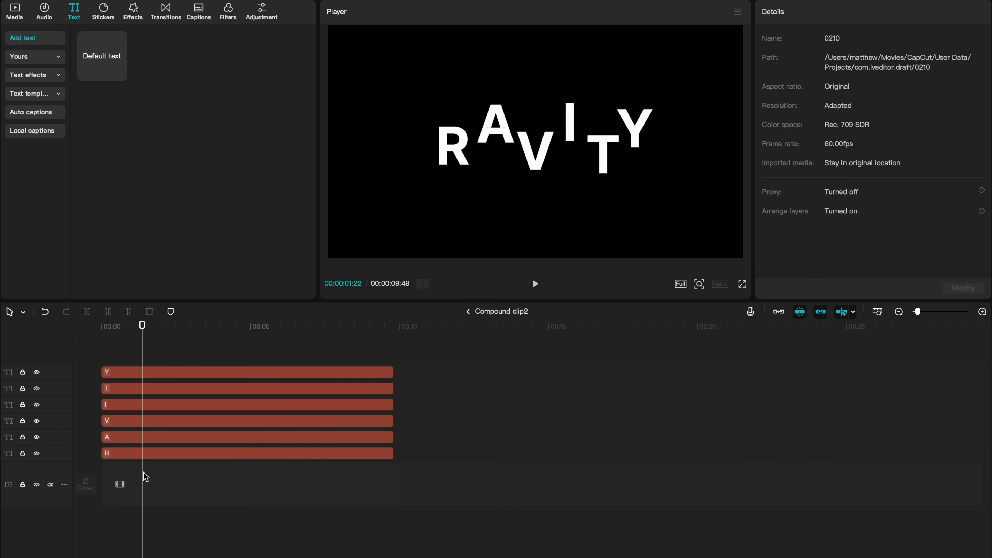
pyautogui.click(144, 373)
pyautogui.press('Delete')
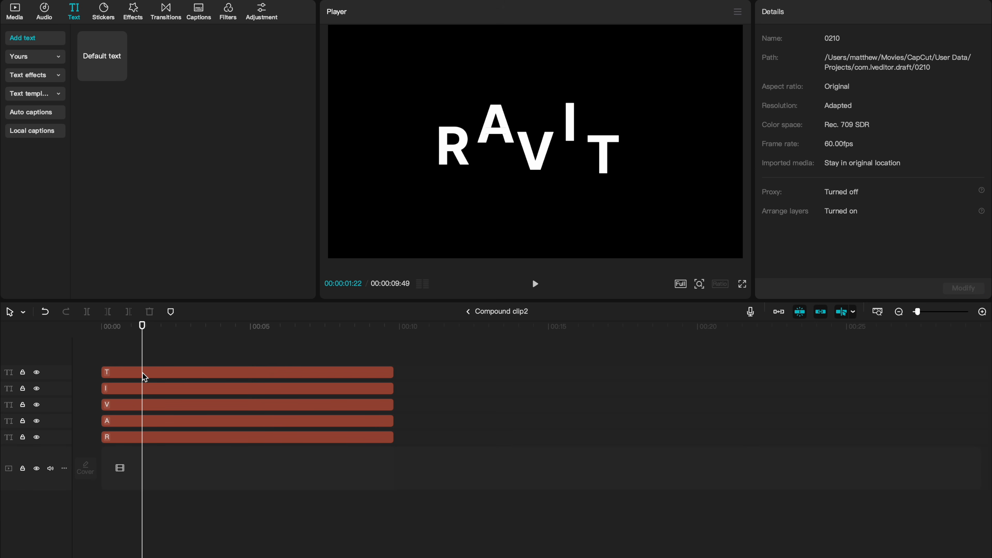
pyautogui.click(143, 436)
pyautogui.press('Delete')
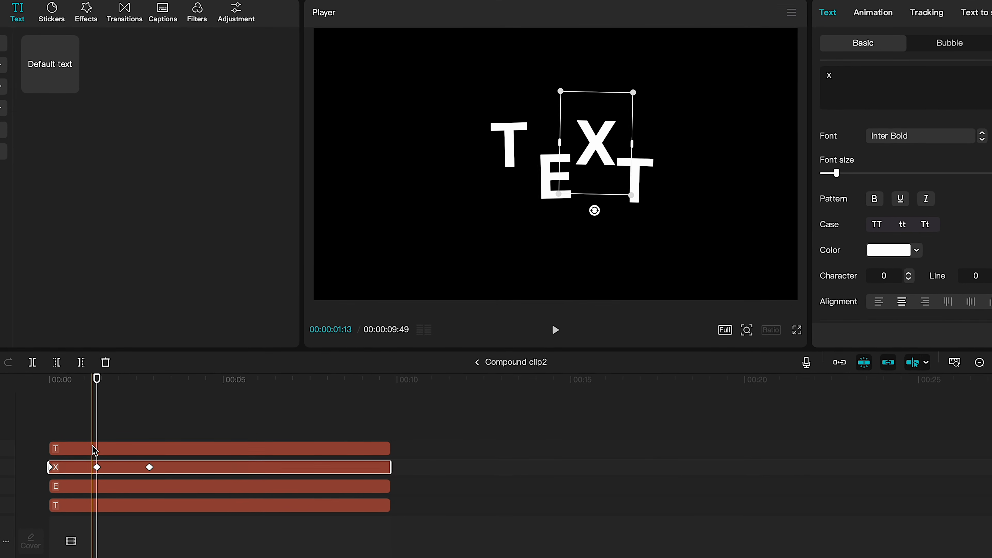
pyautogui.click(145, 445)
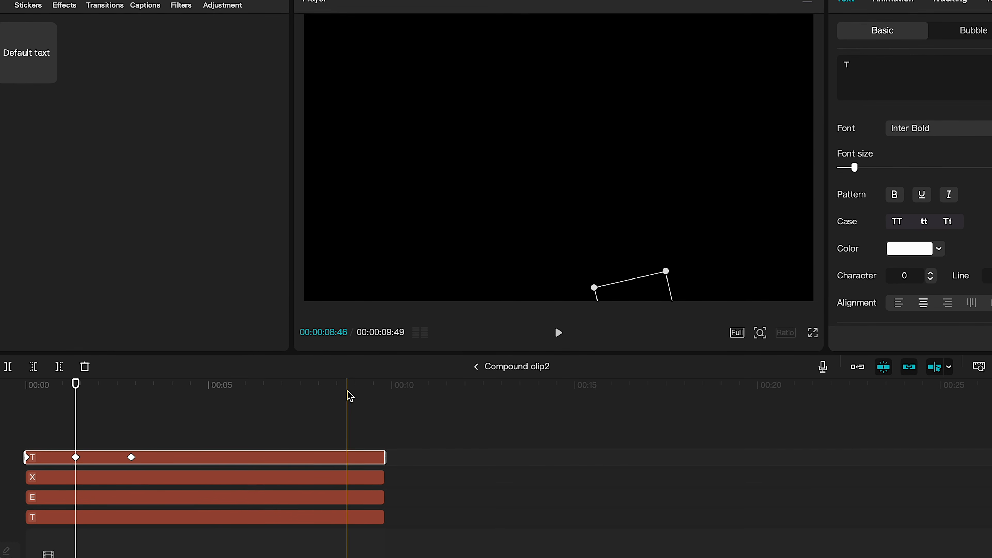
pyautogui.click(476, 366)
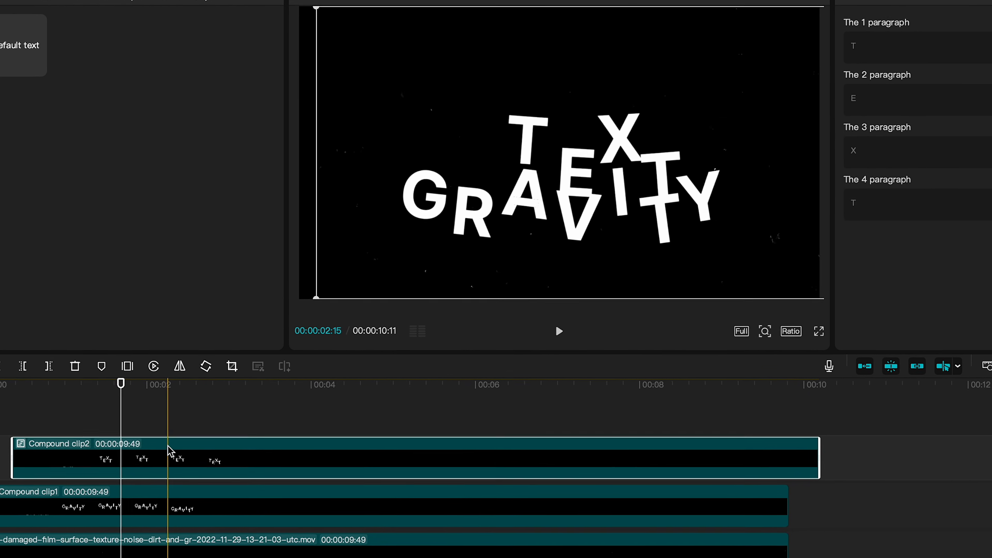
# Step: Move the TEXT compound clip upward in the preview so it sits above GRAVITY
pyautogui.click(177, 450)
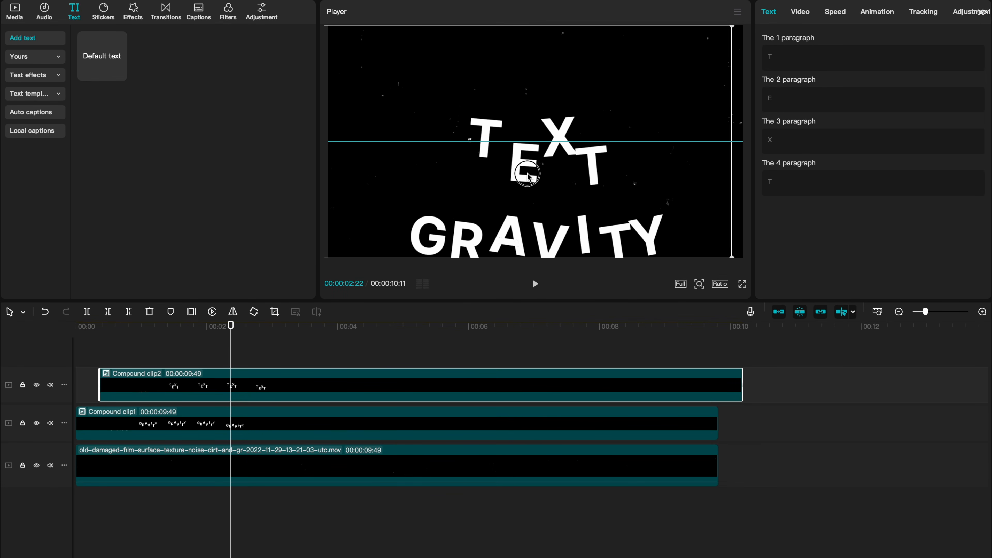
pyautogui.moveTo(527, 175); pyautogui.dragTo(526, 176)
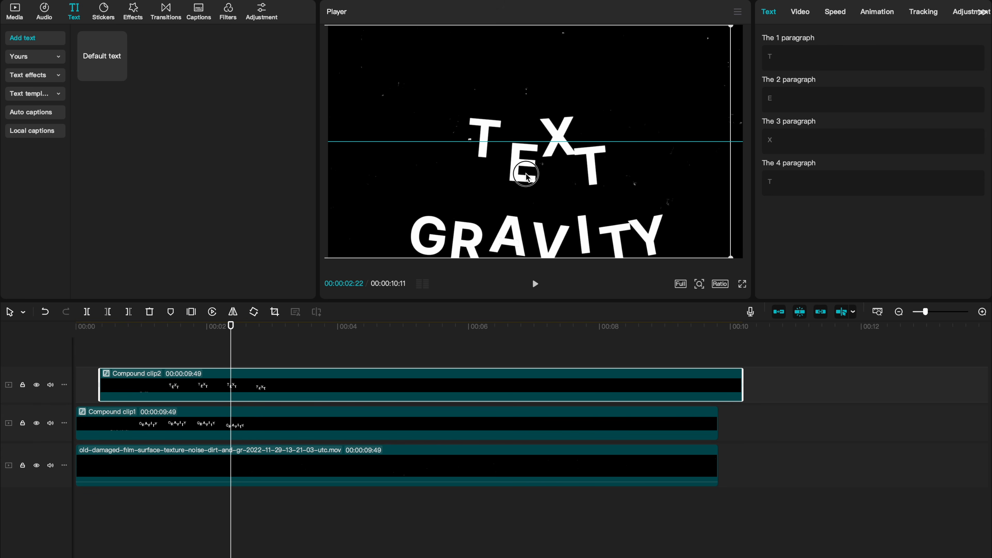
# Step: Play the sequence from the start to preview the animation
pyautogui.hscroll(-2, 120, 377)
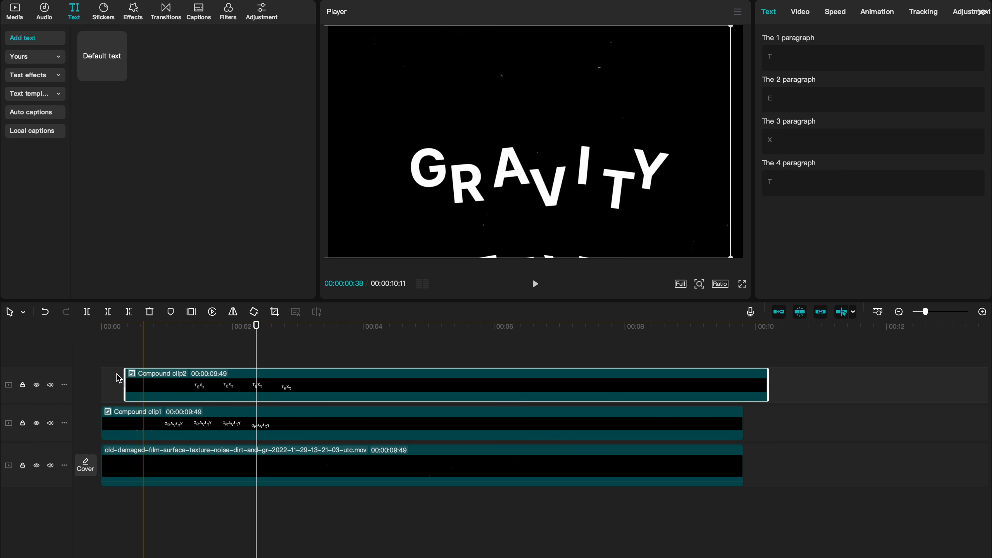
pyautogui.click(101, 388)
pyautogui.press('space')
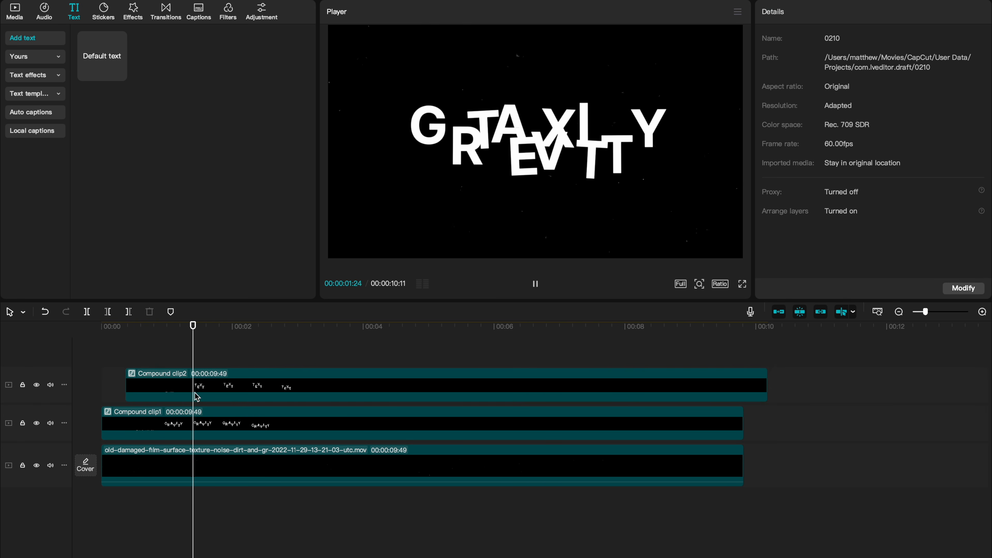
pyautogui.press('space')
# Step: Shift the TEXT compound clip later on the timeline so it starts just after 2 seconds, and preview it
pyautogui.moveTo(231, 395); pyautogui.dragTo(360, 394)
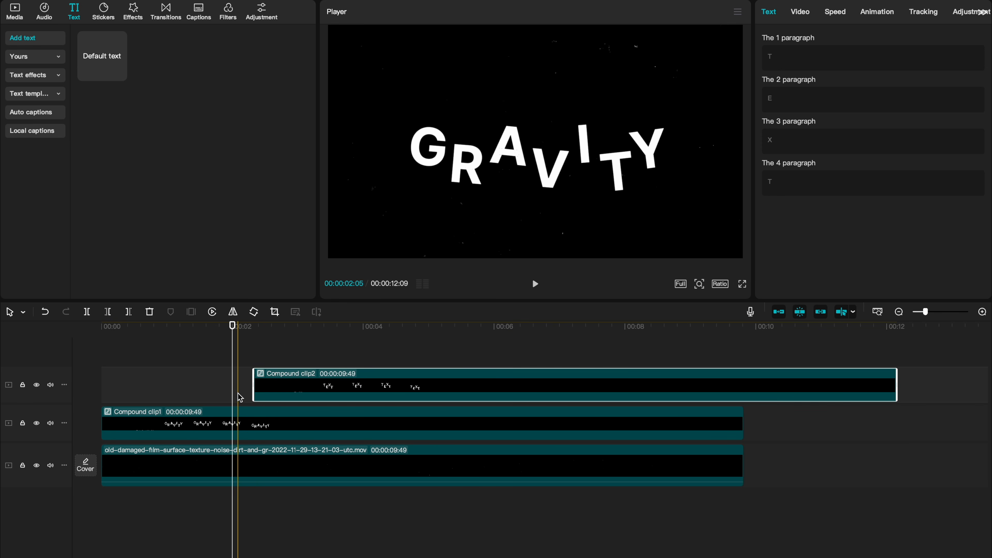
pyautogui.press('Right')
pyautogui.press('Right')
pyautogui.press('Right')
pyautogui.press('Right')
pyautogui.press('Right')
pyautogui.press('Right')
pyautogui.press('Right')
pyautogui.press('Right')
pyautogui.press('Right')
pyautogui.press('Right')
pyautogui.press('Right')
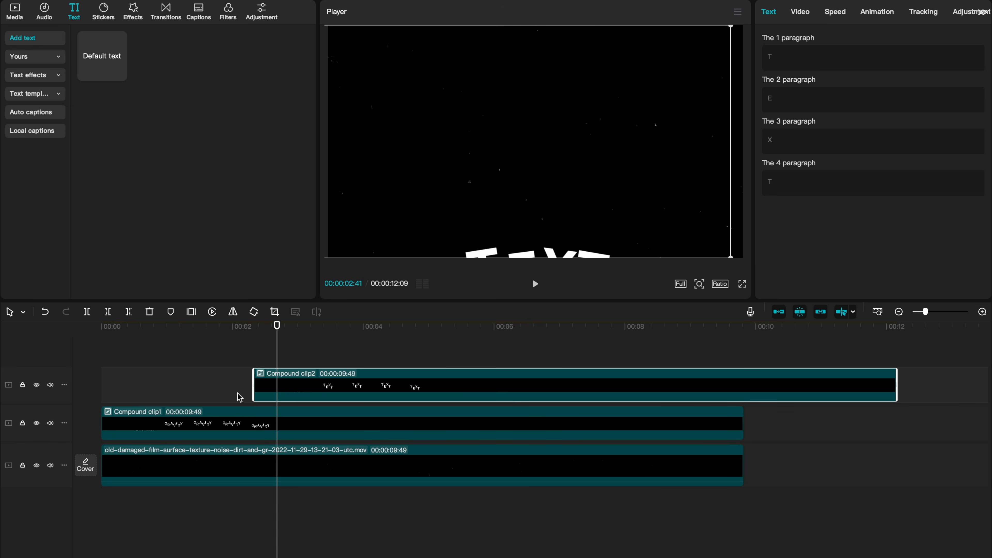
pyautogui.click(171, 374)
pyautogui.press('space')
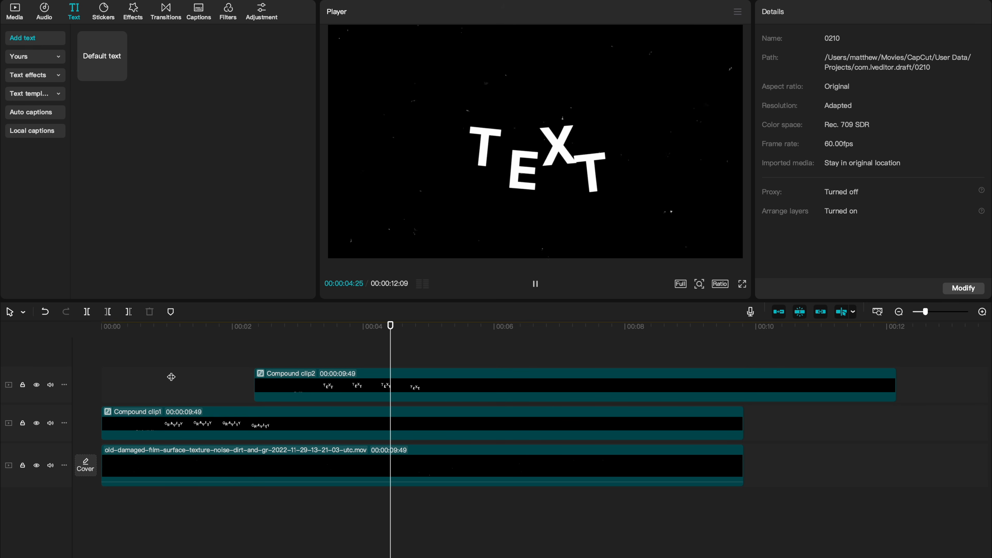
# Step: Duplicate the GRAVITY compound clip onto a new top track starting around 4.8 seconds
pyautogui.click(237, 425)
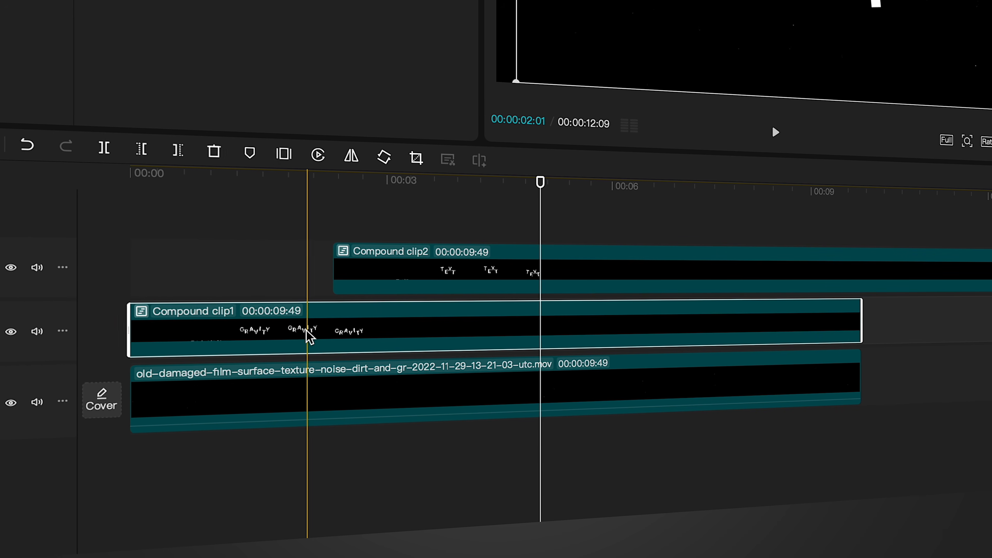
pyautogui.moveTo(299, 332); pyautogui.dragTo(656, 241)
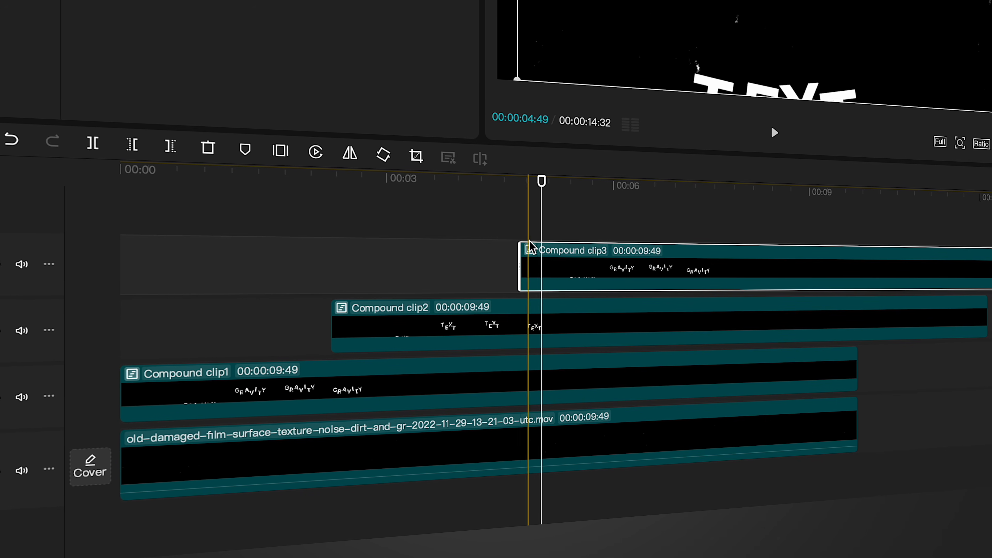
# Step: Open the new compound clip and retype the G, R, A and V letters as E, F, F and E
pyautogui.doubleClick(529, 248)
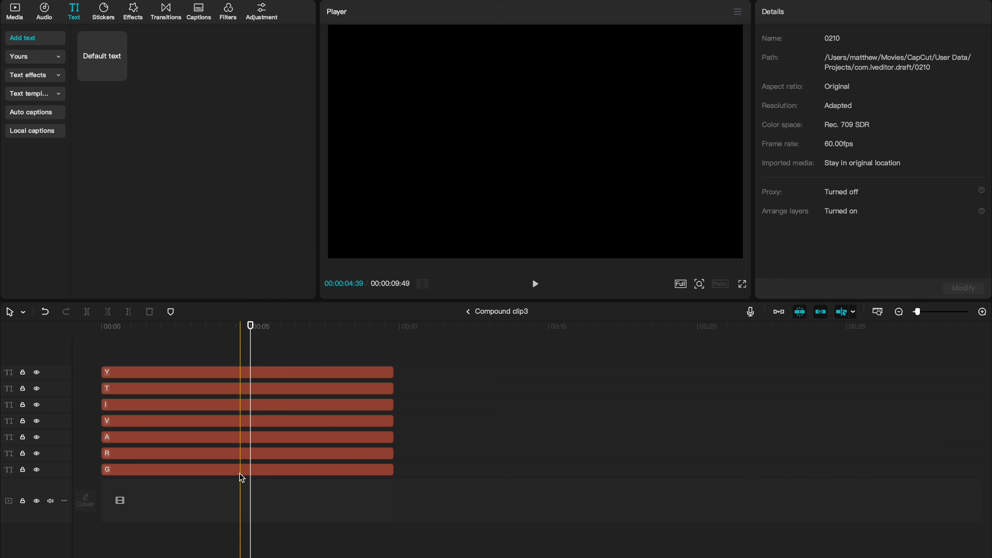
pyautogui.click(241, 472)
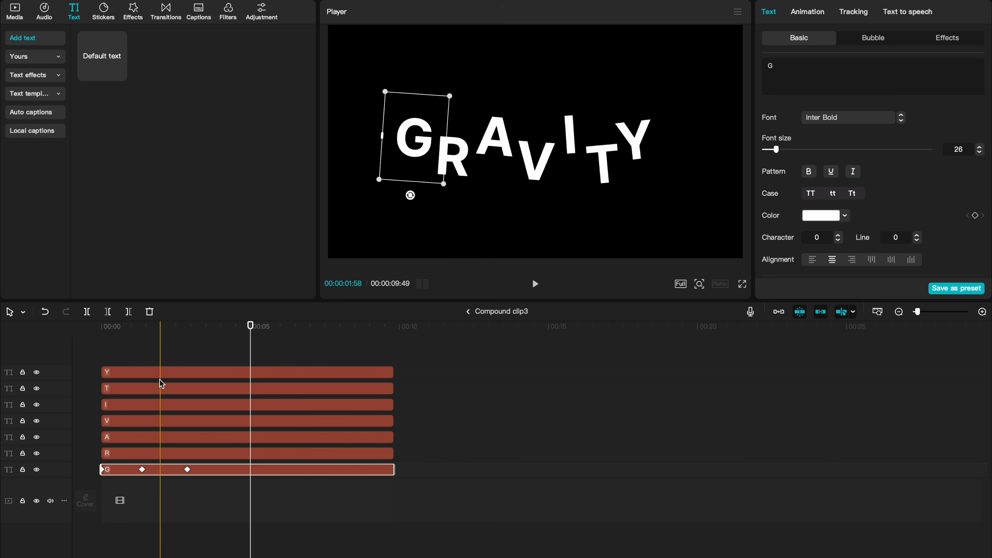
pyautogui.click(142, 346)
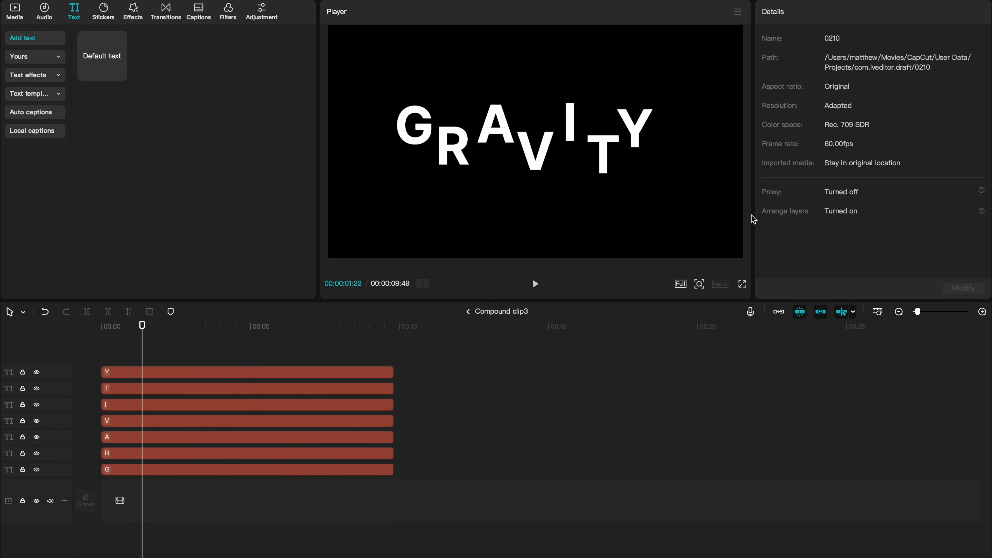
pyautogui.click(144, 471)
pyautogui.doubleClick(771, 66)
pyautogui.write('E')
pyautogui.click(145, 454)
pyautogui.doubleClick(770, 66)
pyautogui.write('F')
pyautogui.click(146, 437)
pyautogui.doubleClick(850, 75)
pyautogui.write('F')
pyautogui.click(152, 421)
pyautogui.doubleClick(840, 74)
pyautogui.write('E')
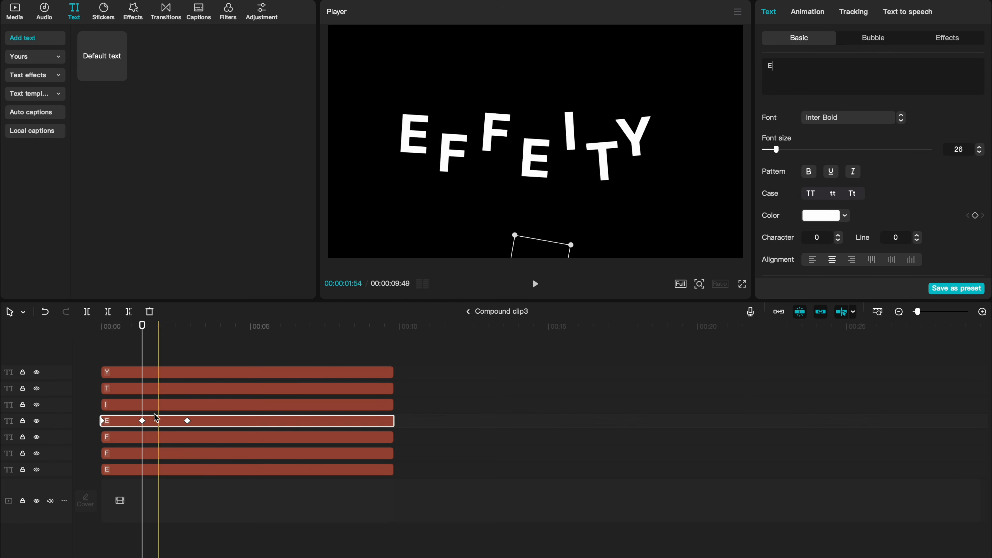
# Step: Retype the I letter as C and delete the Y letter clip
pyautogui.click(155, 405)
pyautogui.write('C')
pyautogui.click(154, 388)
pyautogui.click(144, 374)
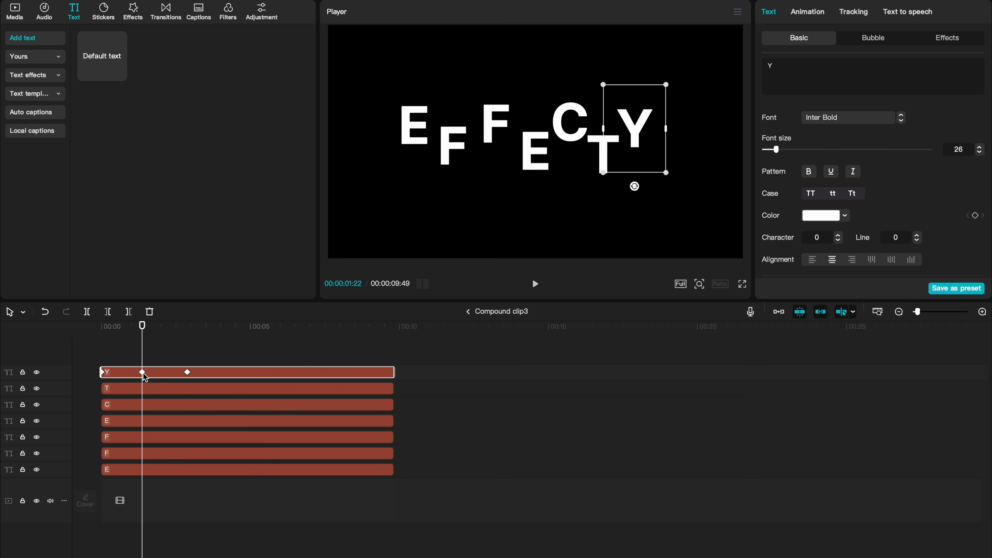
pyautogui.press('Delete')
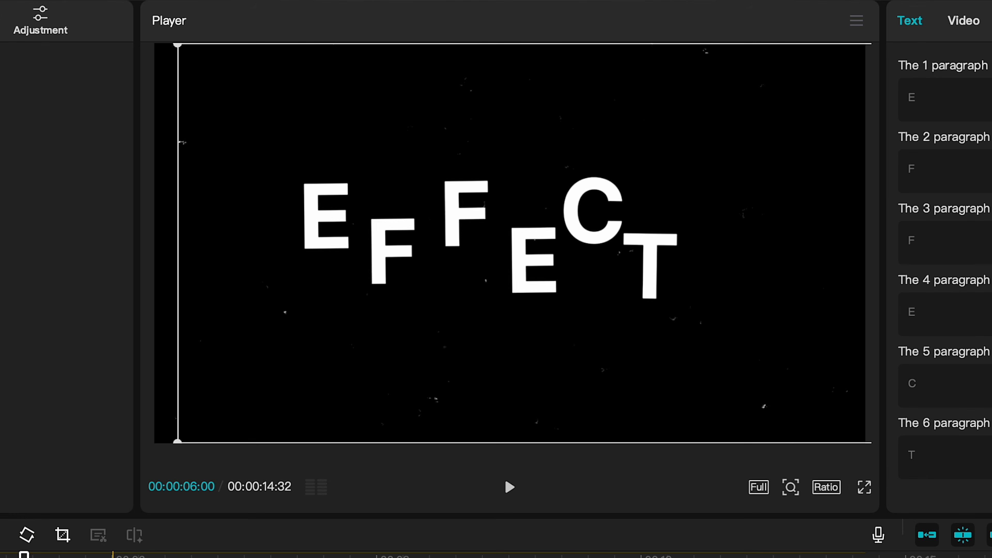
# Step: Enable two video enhancement features on the GRAVITY compound clip
pyautogui.click(117, 555)
pyautogui.moveTo(470, 324); pyautogui.dragTo(516, 323)
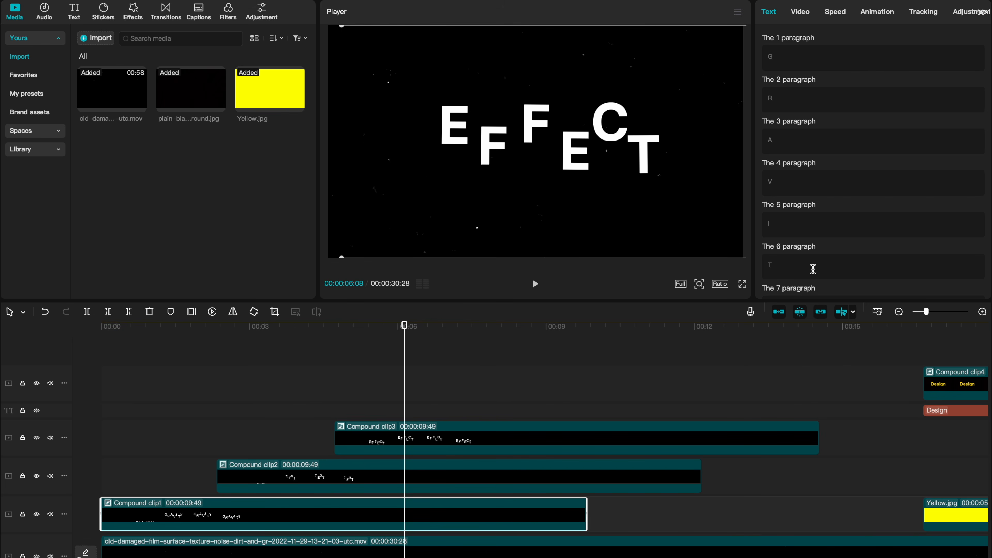
pyautogui.click(806, 14)
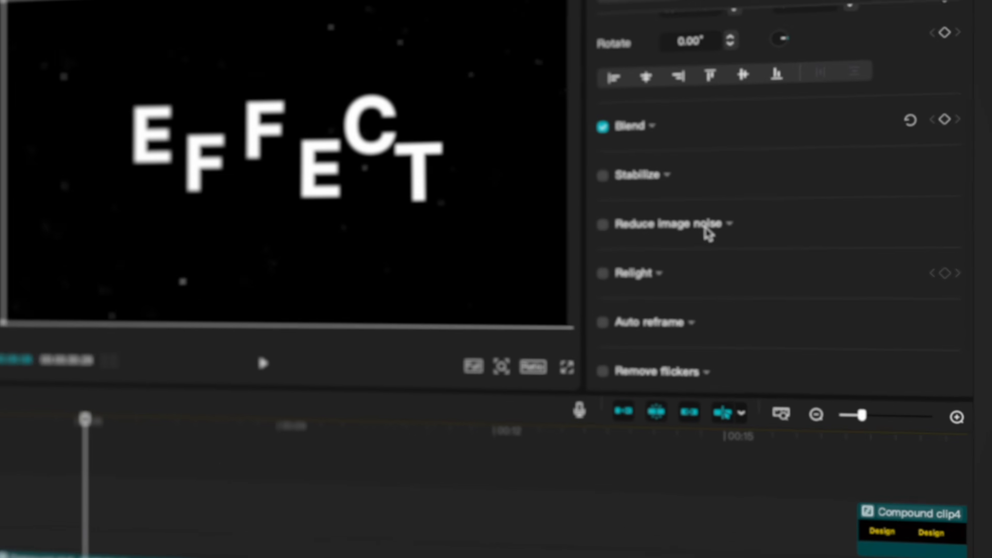
pyautogui.scroll(-3, 558, 393)
pyautogui.click(531, 391)
pyautogui.scroll(-5, 792, 385)
pyautogui.click(595, 254)
pyautogui.moveTo(594, 258); pyautogui.dragTo(589, 256)
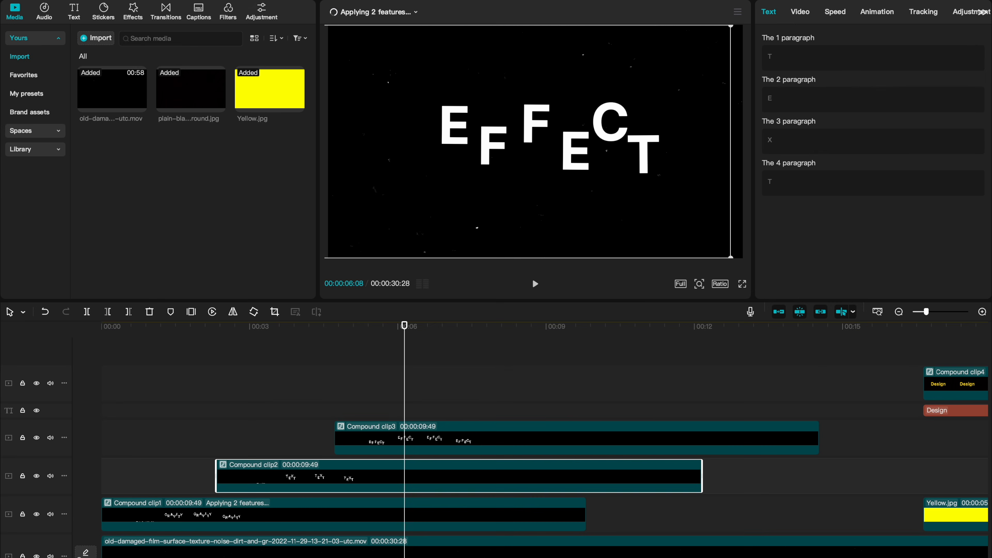
# Step: Enable the same video enhancement on the TEXT compound clip
pyautogui.click(800, 12)
pyautogui.scroll(-5, 792, 230)
pyautogui.click(776, 170)
pyautogui.click(406, 437)
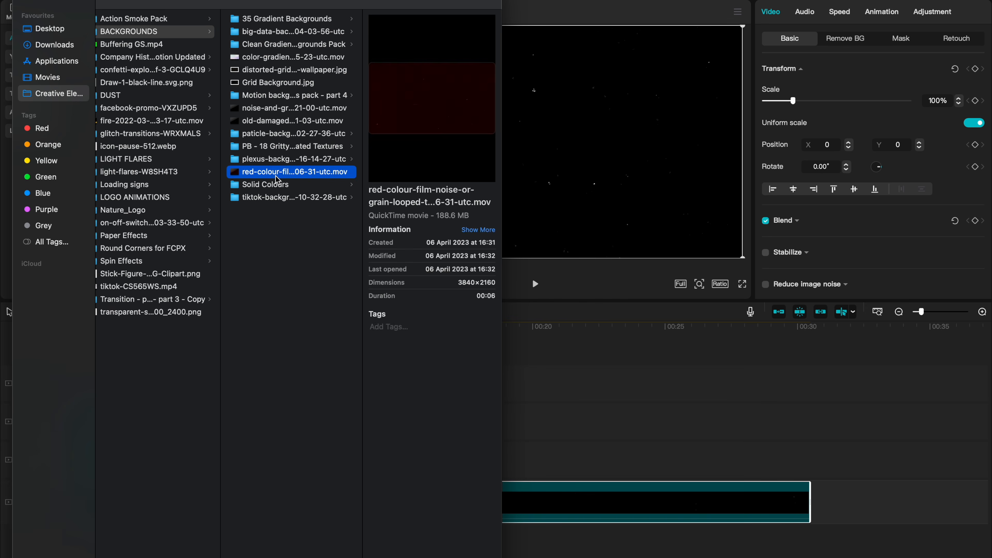
pyautogui.click(285, 185)
pyautogui.click(392, 82)
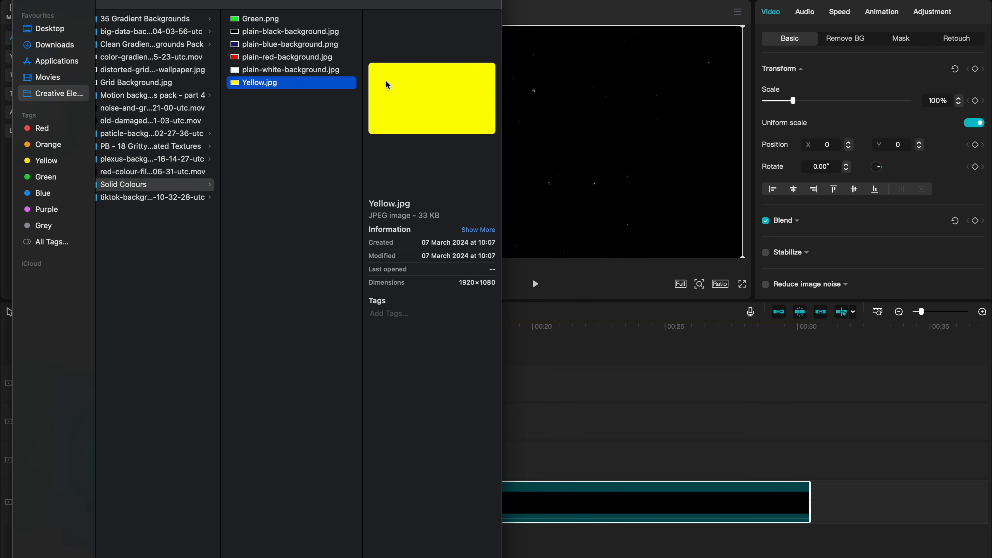
# Step: Add the plain black background image to the timeline and move the Yellow image clip to the playhead
pyautogui.keyDown('super'); pyautogui.click(290, 33); pyautogui.keyUp('super')
pyautogui.moveTo(272, 35); pyautogui.dragTo(554, 423)
pyautogui.hscroll(2, 577, 440)
pyautogui.click(511, 430)
pyautogui.moveTo(499, 461); pyautogui.dragTo(668, 410)
pyautogui.moveTo(616, 452); pyautogui.dragTo(437, 444)
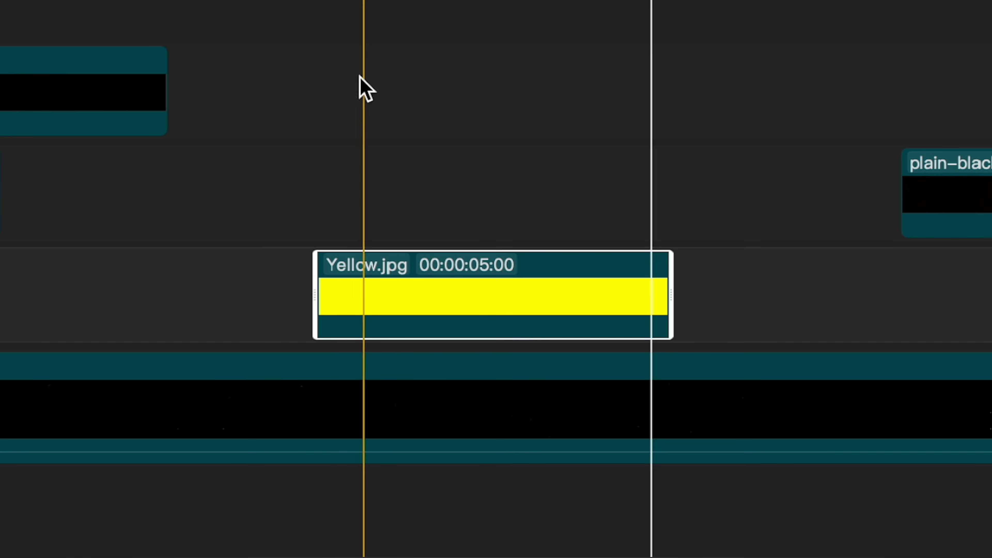
pyautogui.click(321, 2)
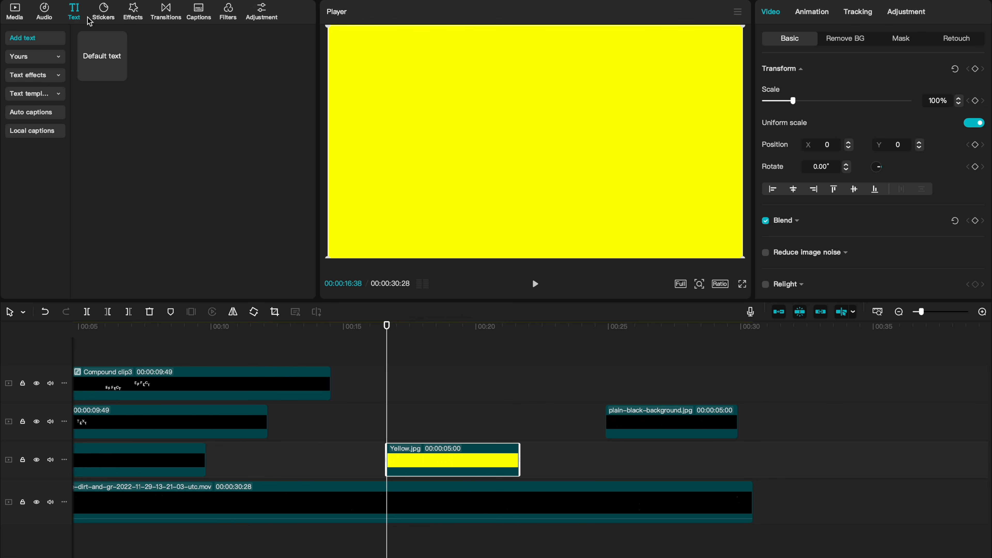
# Step: Add a default text clip at the playhead and change its text to Design
pyautogui.click(119, 74)
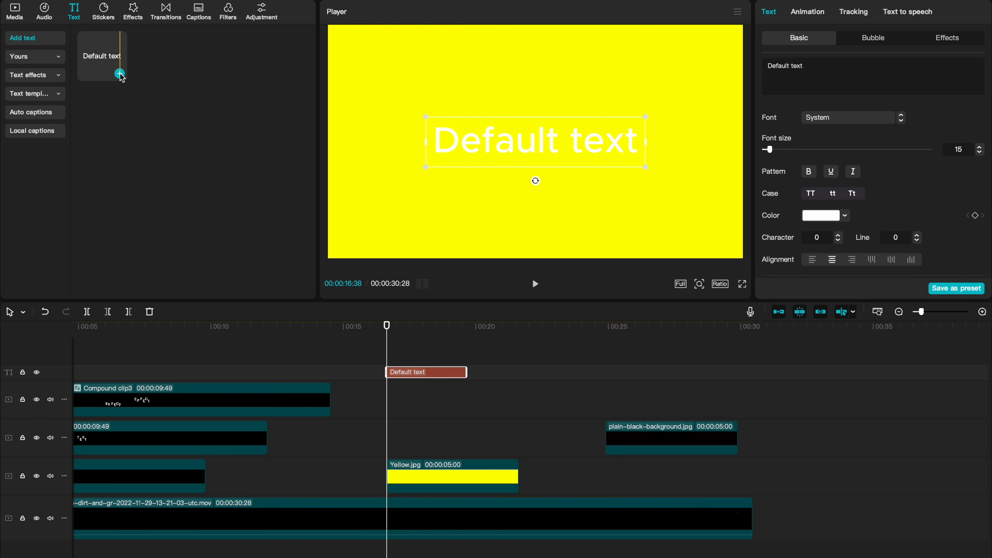
pyautogui.hotkey('ctrl', 'a')
pyautogui.write('Design')
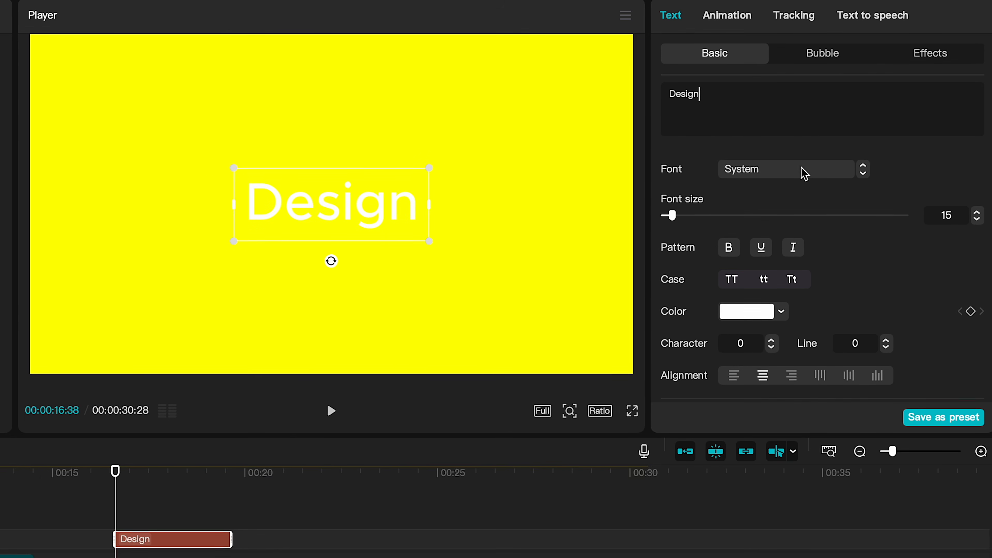
# Step: Set the Design text's font to Inter Bold and its font size to 31
pyautogui.click(803, 170)
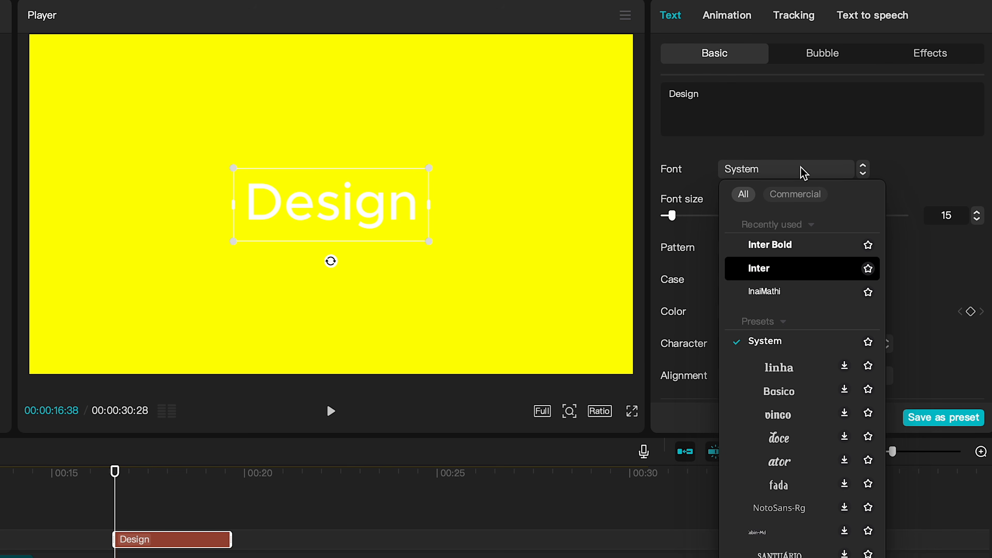
pyautogui.click(777, 245)
pyautogui.moveTo(671, 216); pyautogui.dragTo(688, 223)
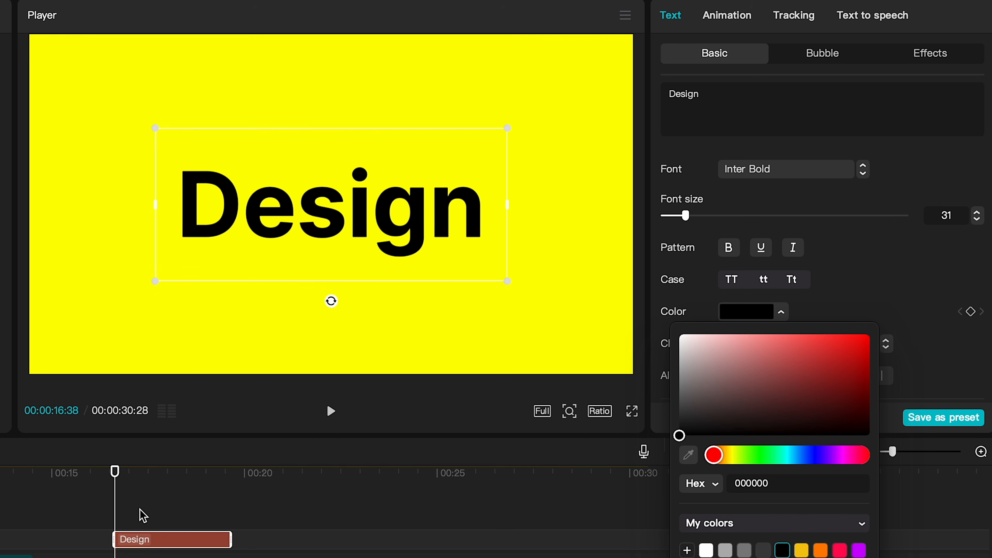
# Step: Duplicate the Design text clip onto a second text track above it
pyautogui.click(139, 520)
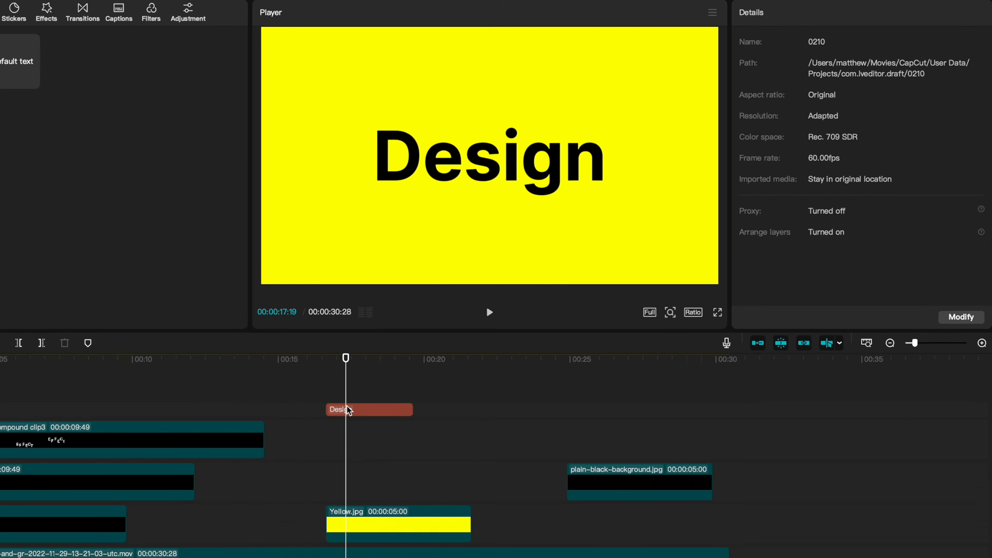
pyautogui.click(143, 539)
pyautogui.moveTo(405, 373); pyautogui.dragTo(405, 362)
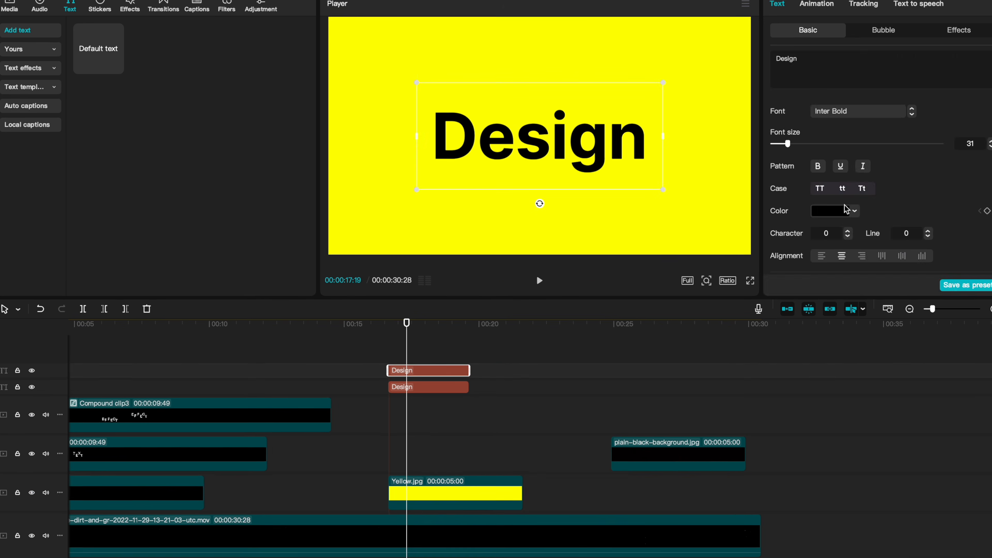
# Step: Adjust the Yellow image clip's color temperature to 35 and exposure to -30
pyautogui.click(537, 240)
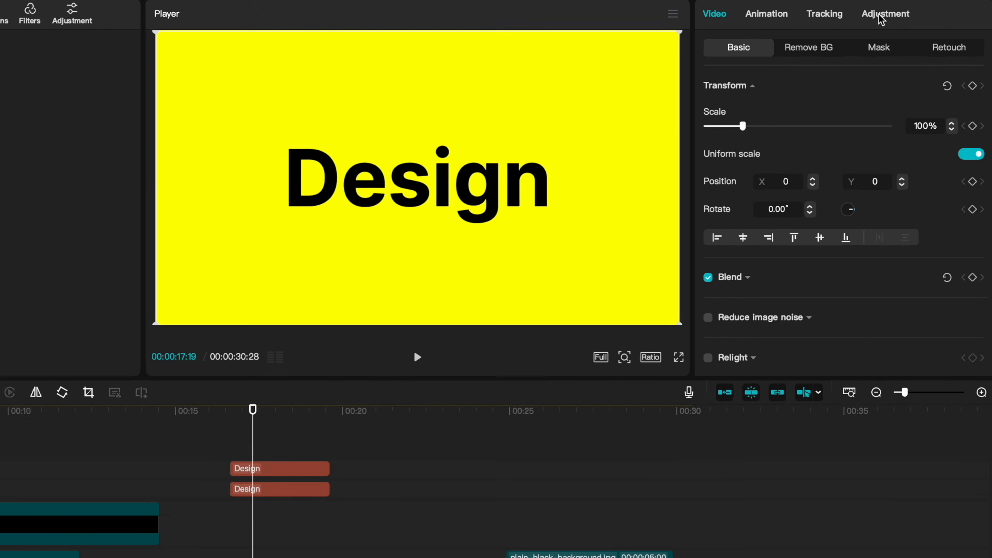
pyautogui.click(904, 14)
pyautogui.scroll(-2, 876, 158)
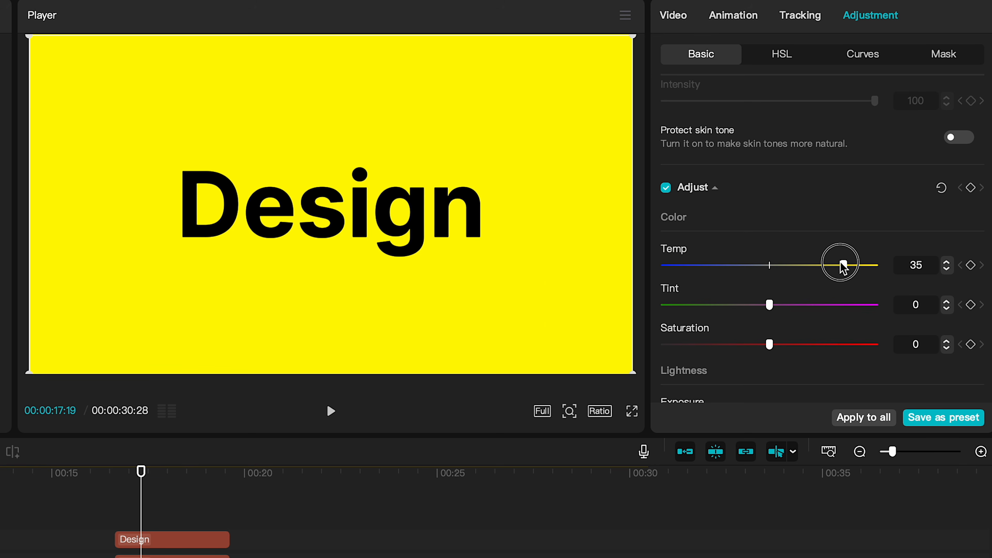
pyautogui.scroll(-3, 843, 268)
pyautogui.moveTo(771, 286); pyautogui.dragTo(690, 289)
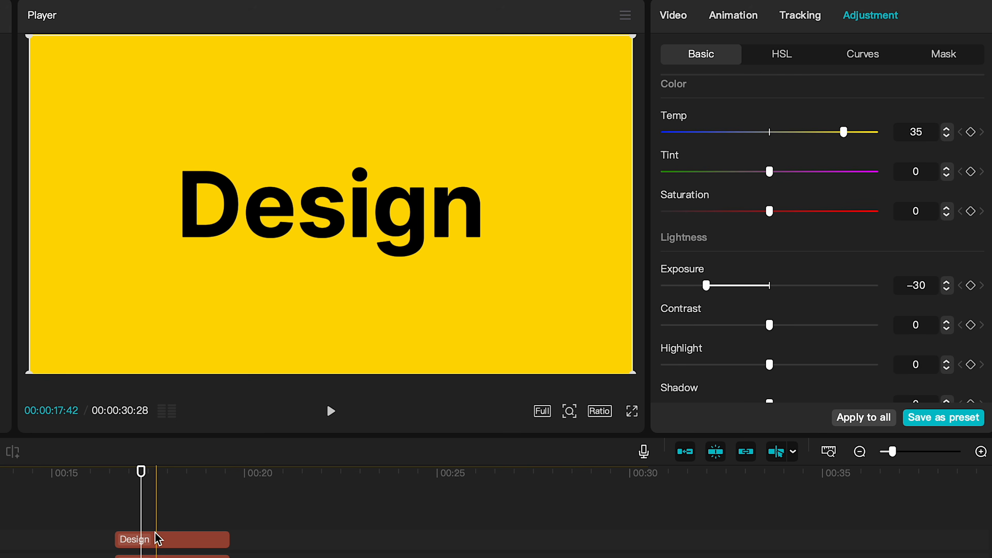
# Step: Set the upper Design text's color to the background yellow FFDB01 by sampling it from the preview
pyautogui.click(157, 538)
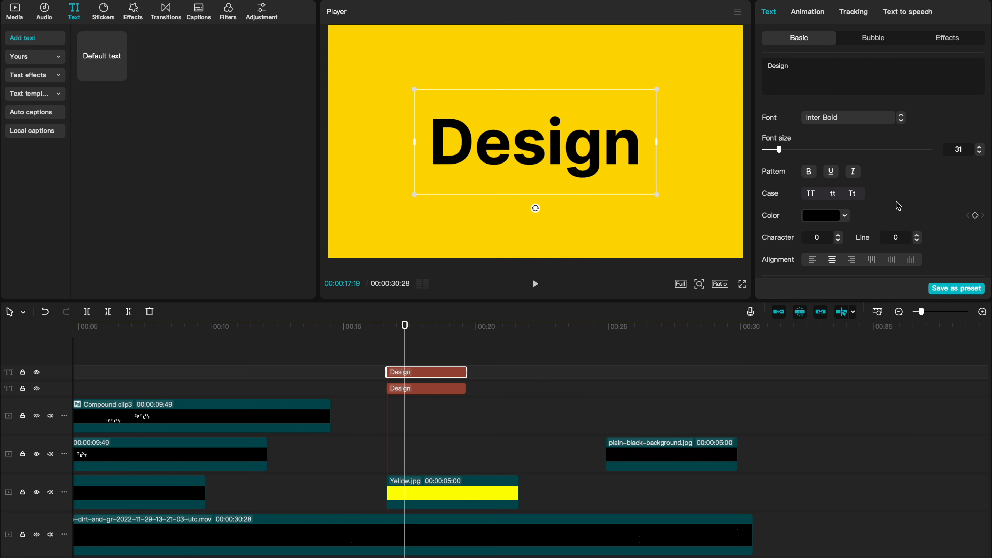
pyautogui.click(845, 196)
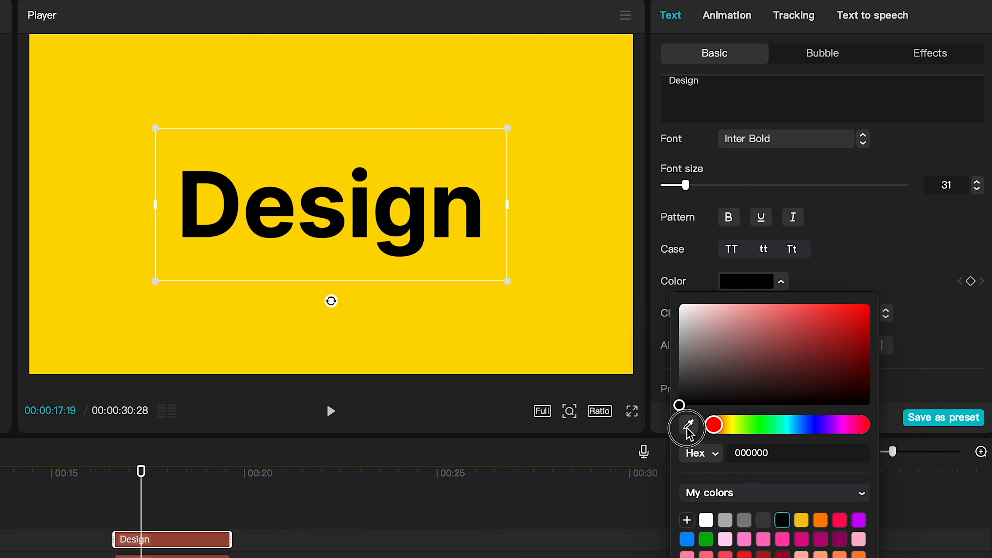
pyautogui.click(688, 427)
pyautogui.click(455, 318)
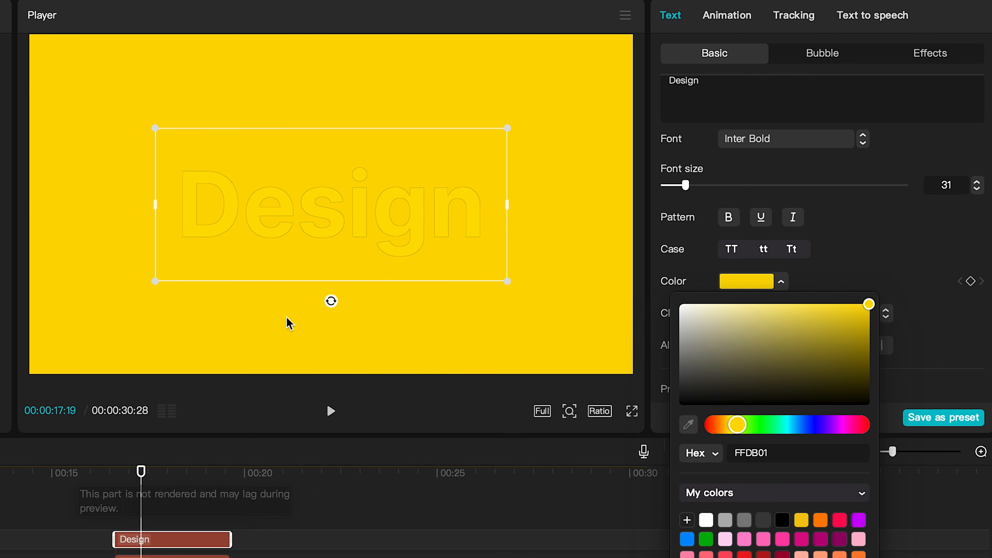
# Step: Extend both Design text clips so they end together with the Yellow image clip
pyautogui.click(147, 556)
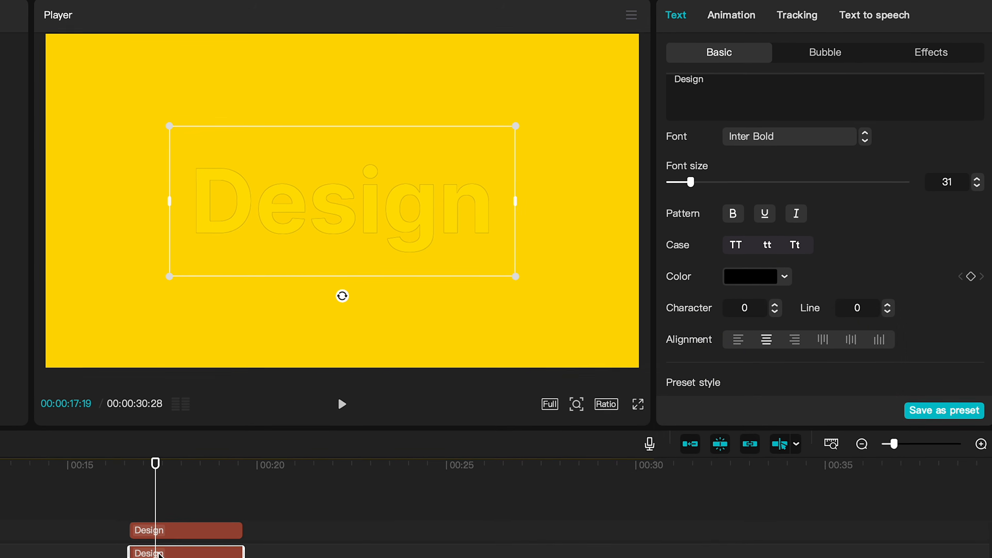
pyautogui.moveTo(229, 556); pyautogui.dragTo(301, 556)
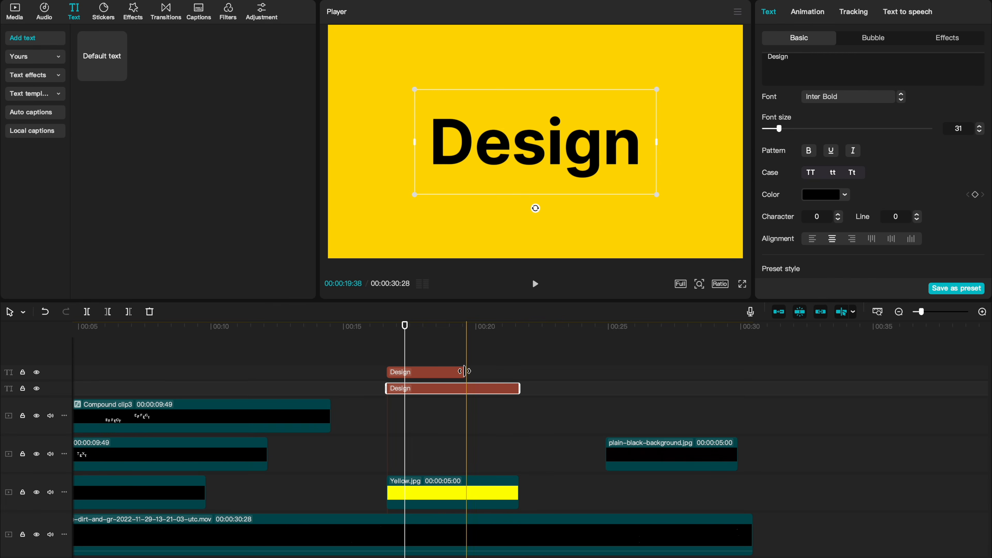
pyautogui.moveTo(464, 371); pyautogui.dragTo(524, 371)
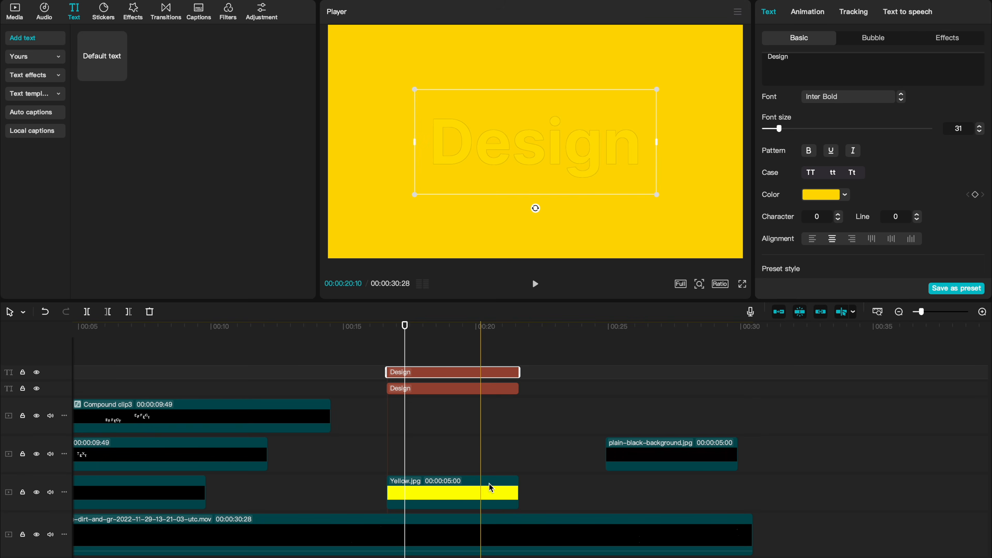
# Step: Place the black background clip between the Design text tracks and make it and the upper text a compound clip
pyautogui.moveTo(630, 460); pyautogui.dragTo(415, 389)
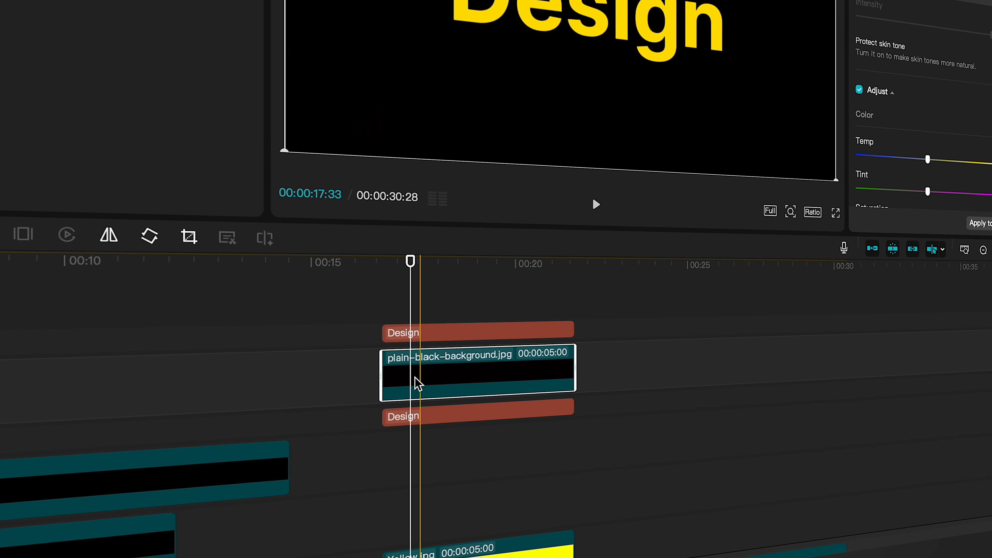
pyautogui.moveTo(427, 308); pyautogui.dragTo(463, 372)
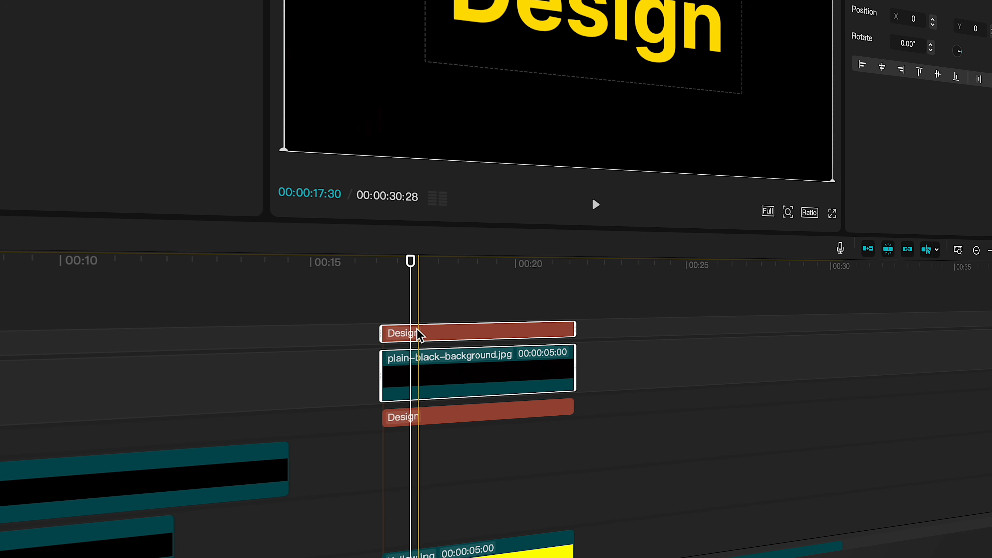
pyautogui.rightClick(416, 373)
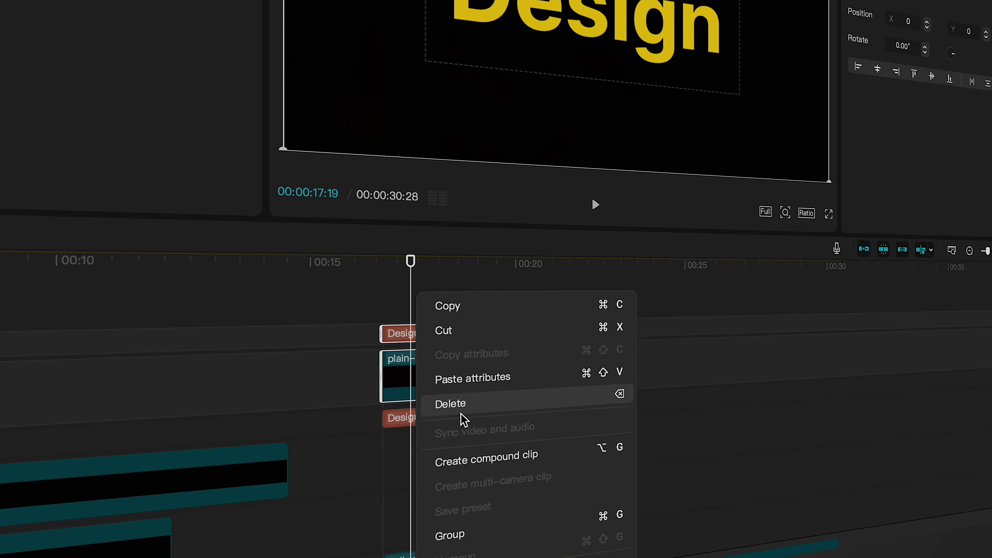
pyautogui.click(454, 445)
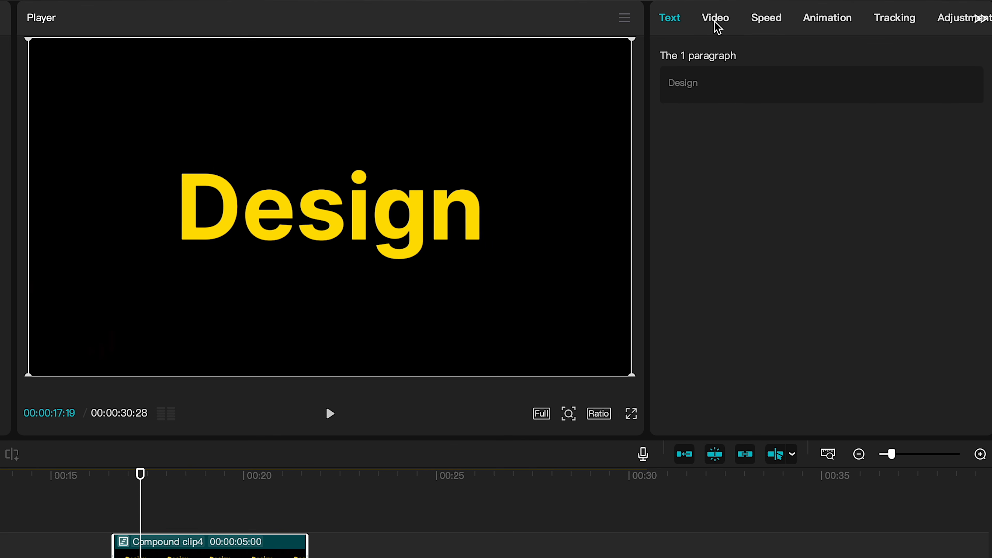
# Step: Add a circle mask to the new compound clip and resize it to about 467 by 469
pyautogui.click(718, 27)
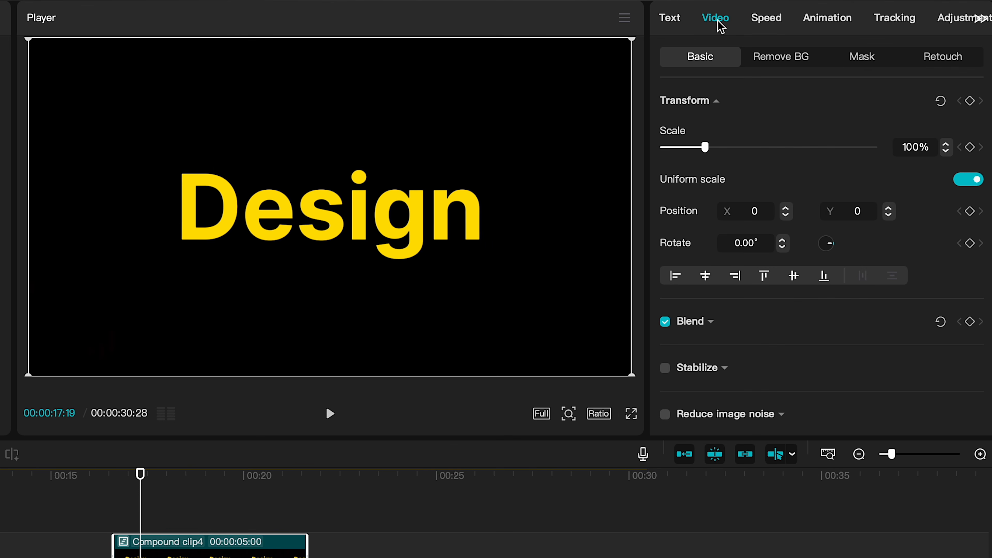
pyautogui.click(872, 66)
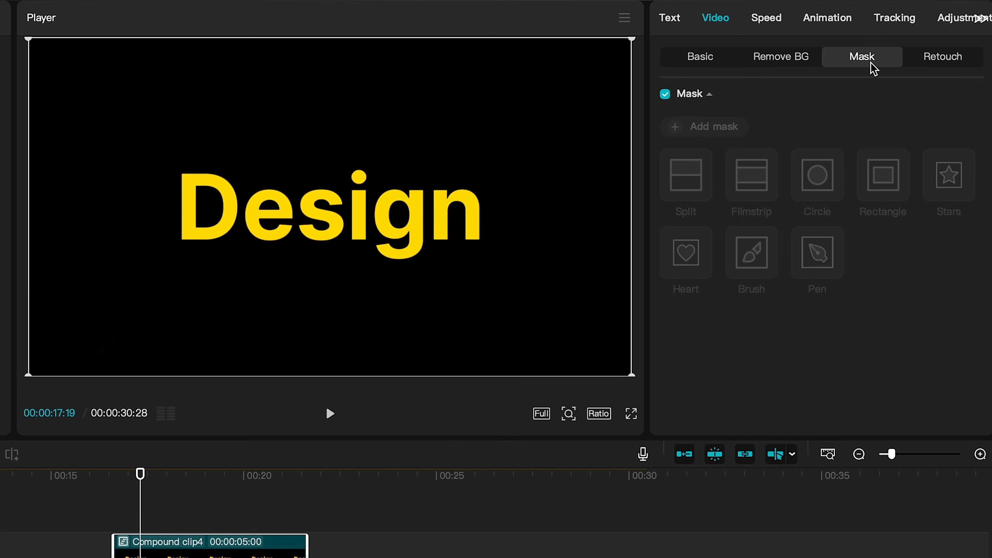
pyautogui.click(698, 132)
pyautogui.click(816, 182)
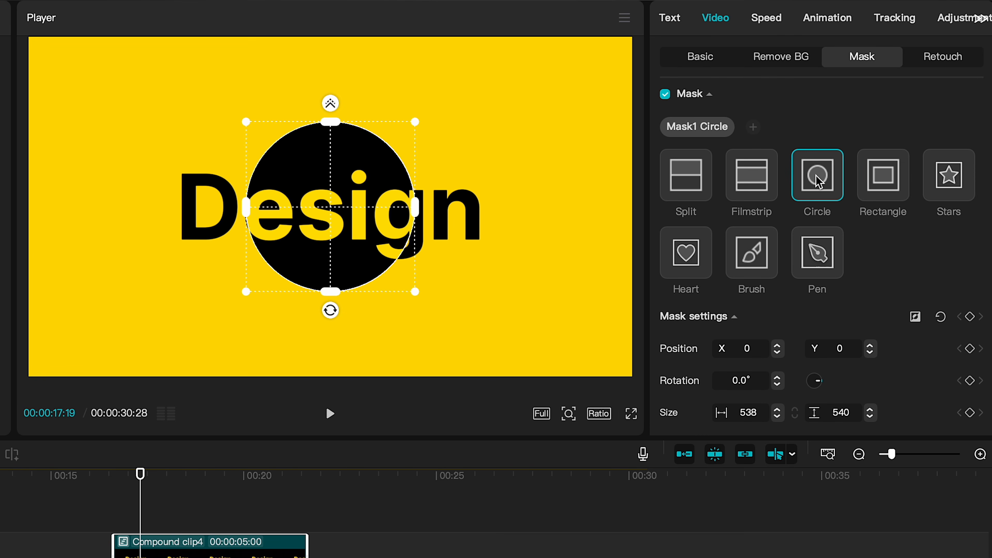
pyautogui.moveTo(415, 291); pyautogui.dragTo(406, 282)
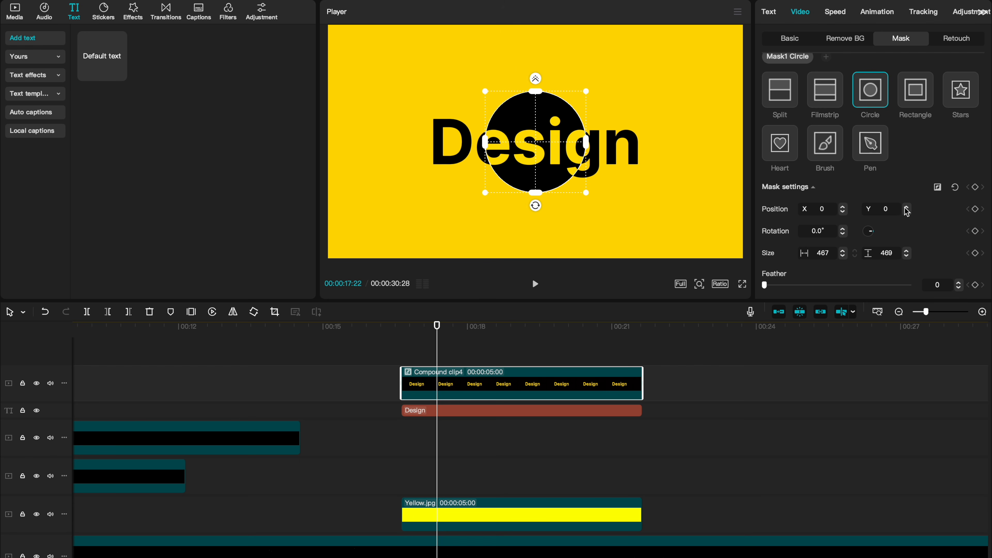
# Step: Keyframe the mask size at 17:22 and shrink the circle mask to almost nothing at the clip's start
pyautogui.click(976, 191)
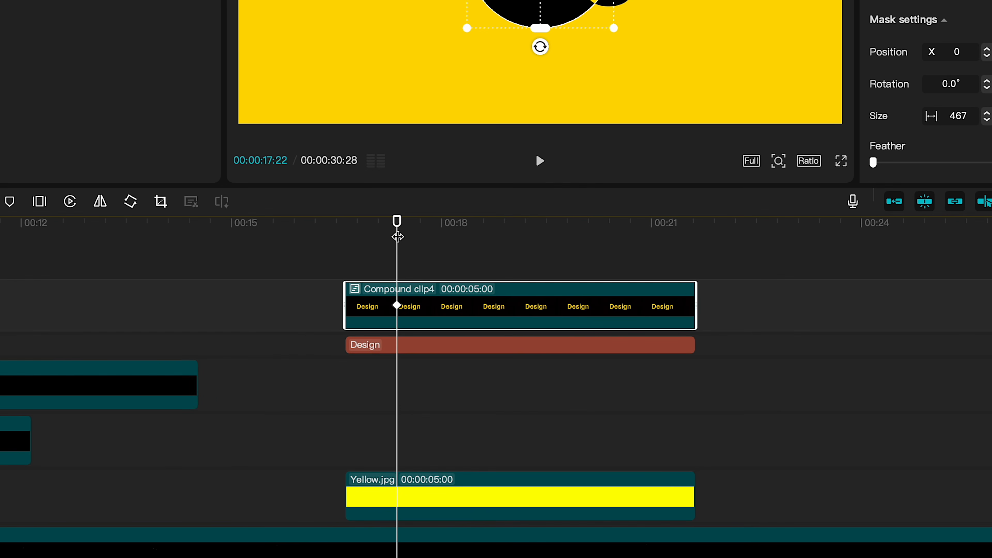
pyautogui.moveTo(399, 220); pyautogui.dragTo(345, 223)
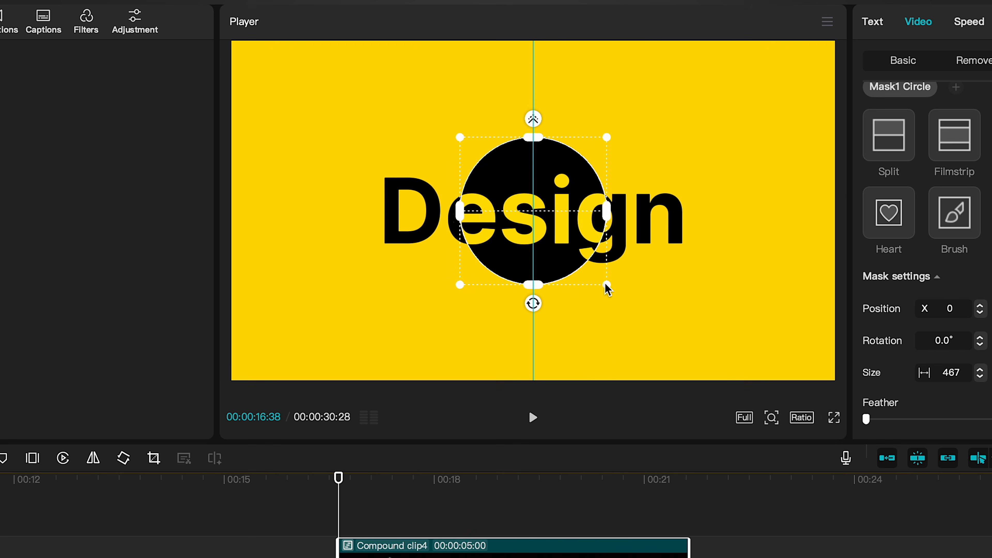
pyautogui.moveTo(606, 285); pyautogui.dragTo(528, 213)
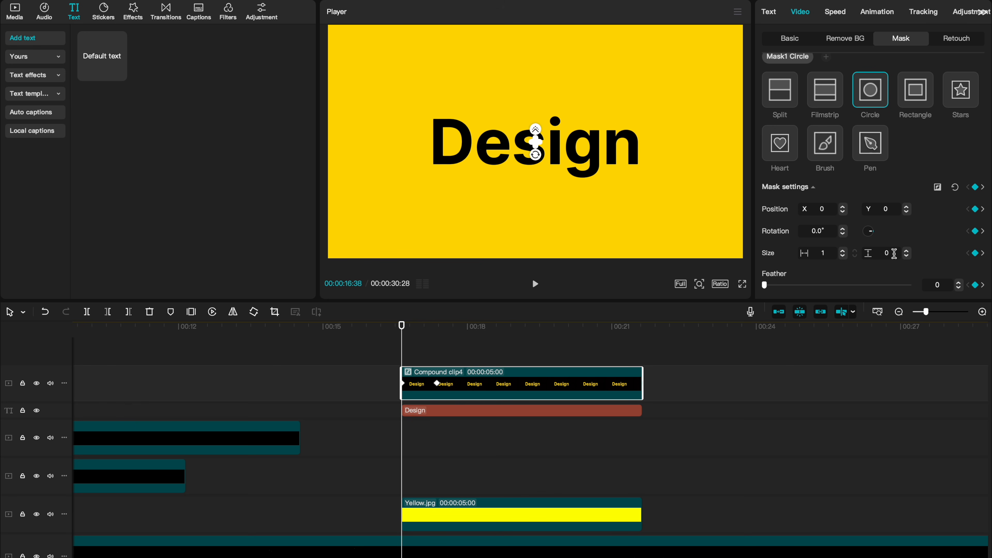
pyautogui.click(982, 253)
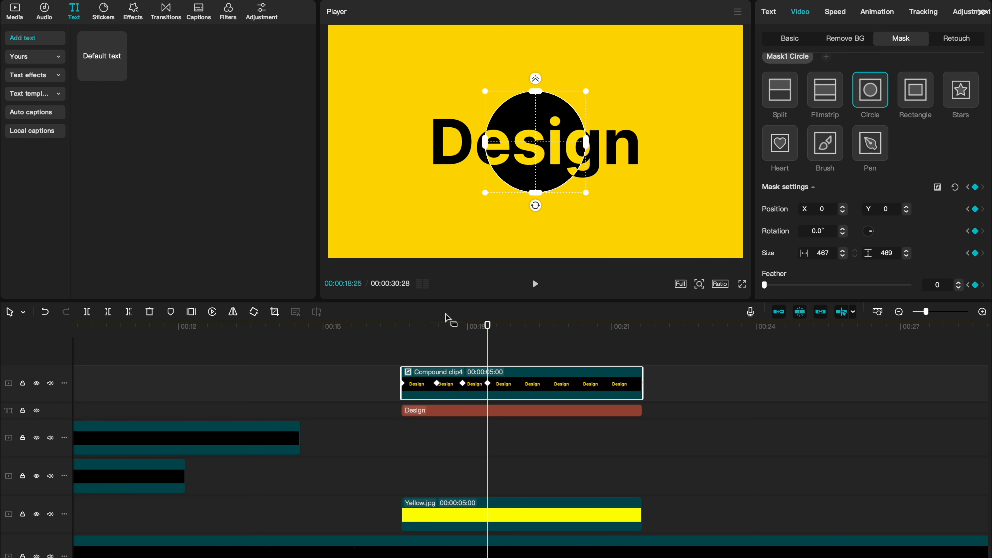
# Step: At about 17:54, shrink the circle mask to about 368 wide to add another size keyframe
pyautogui.click(402, 325)
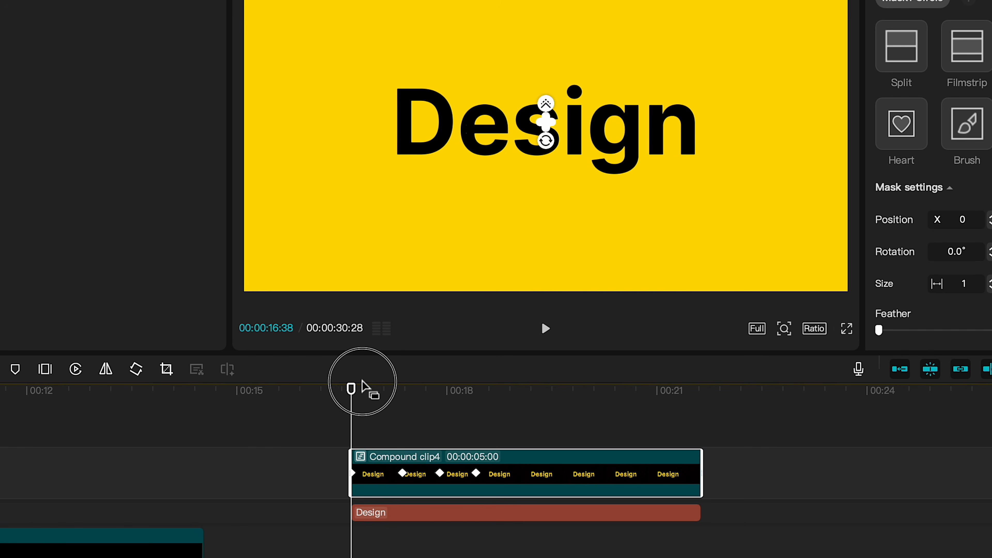
pyautogui.moveTo(351, 388); pyautogui.dragTo(440, 388)
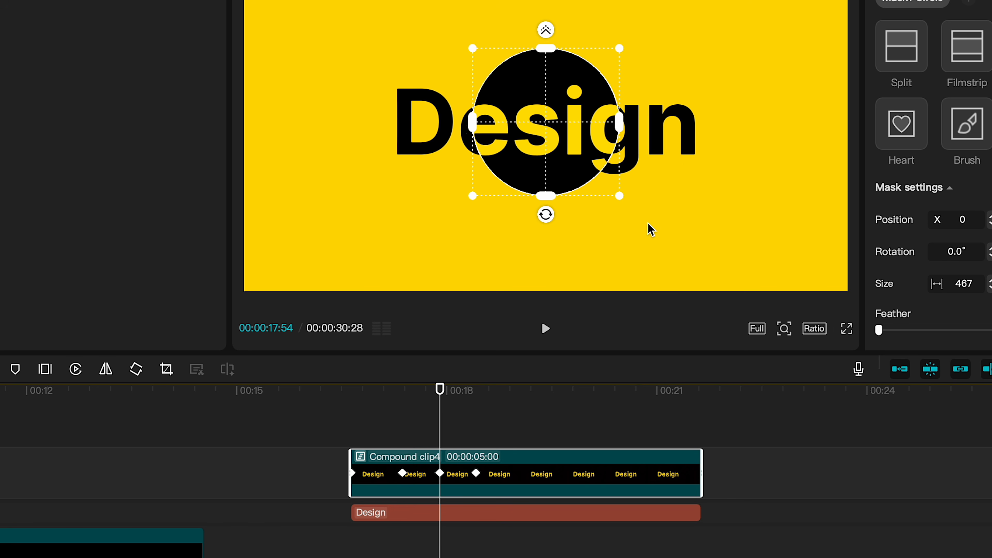
pyautogui.moveTo(619, 196); pyautogui.dragTo(603, 180)
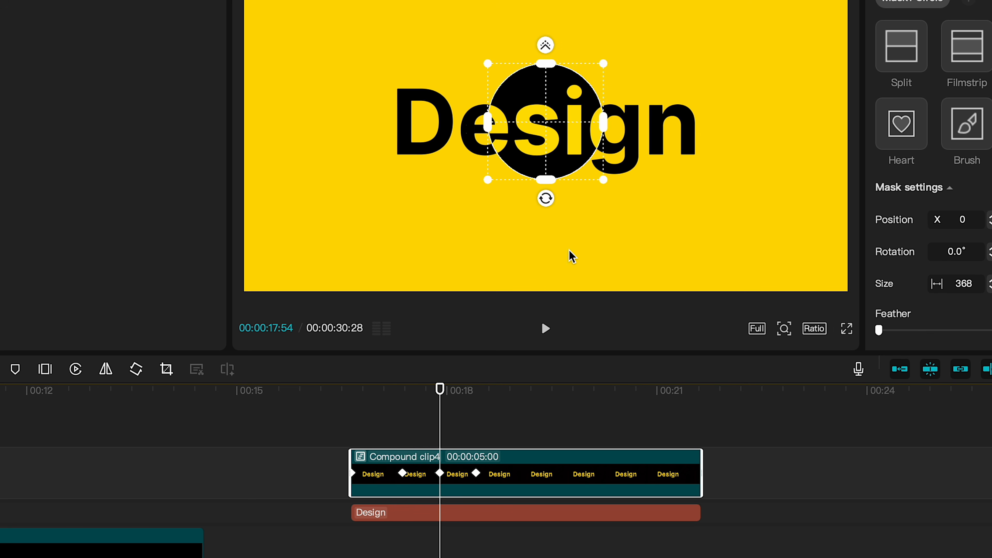
# Step: Scrub the playhead across the mask keyframes to preview the circle animation
pyautogui.moveTo(439, 388); pyautogui.dragTo(476, 387)
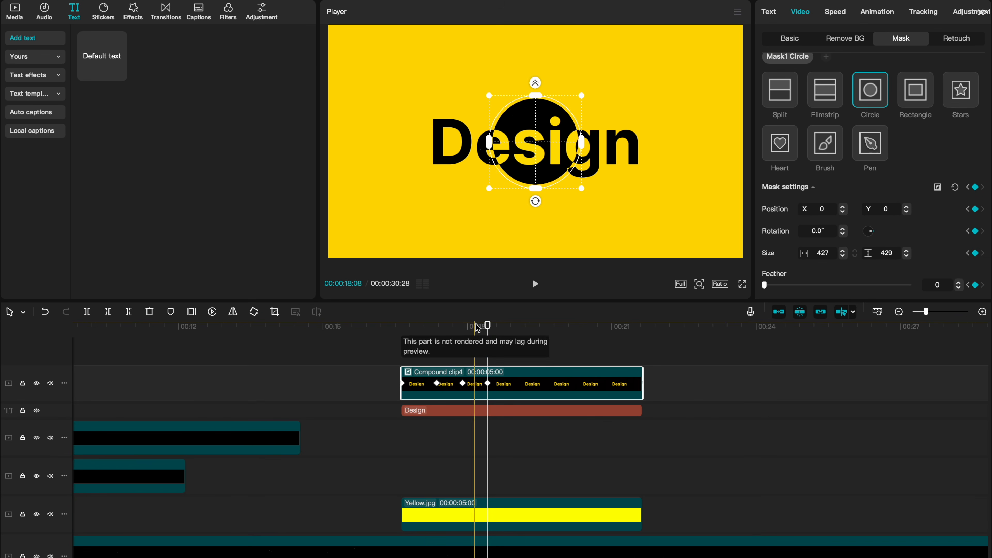
pyautogui.moveTo(484, 328); pyautogui.dragTo(404, 332)
pyautogui.moveTo(438, 328); pyautogui.dragTo(489, 324)
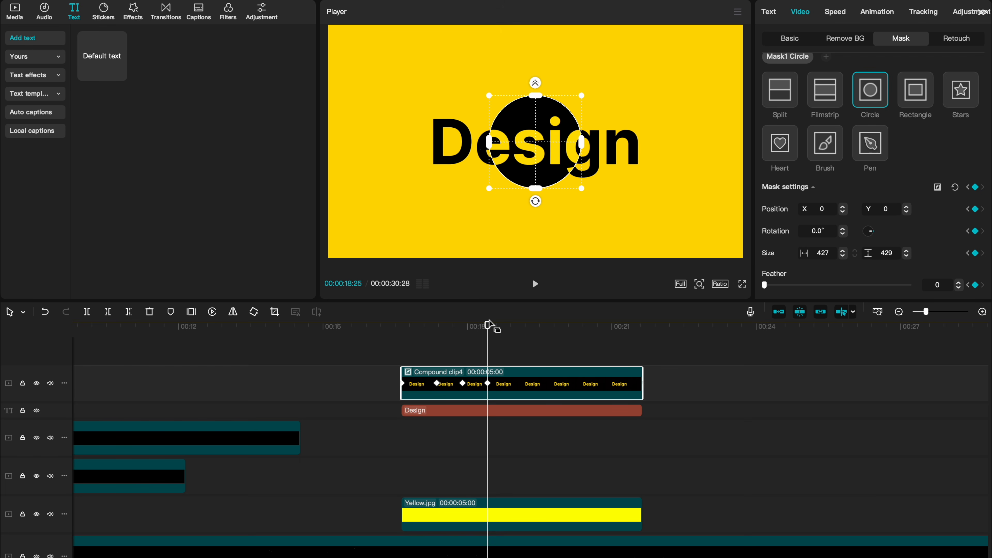
pyautogui.moveTo(490, 324); pyautogui.dragTo(525, 325)
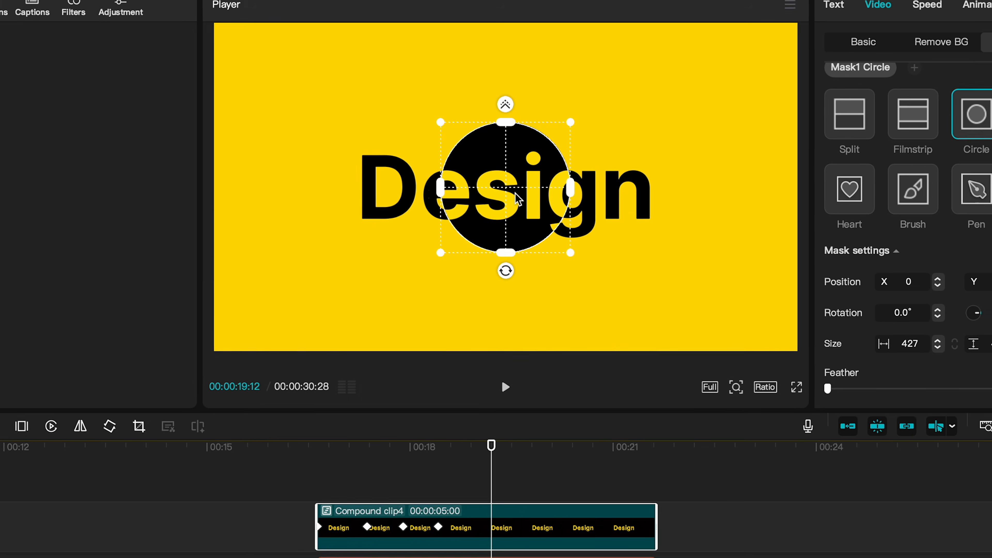
# Step: Drag the circle mask to a new position over the Design text to add position keyframes
pyautogui.moveTo(539, 146); pyautogui.dragTo(535, 146)
pyautogui.moveTo(504, 204); pyautogui.dragTo(391, 174)
pyautogui.moveTo(397, 185); pyautogui.dragTo(528, 253)
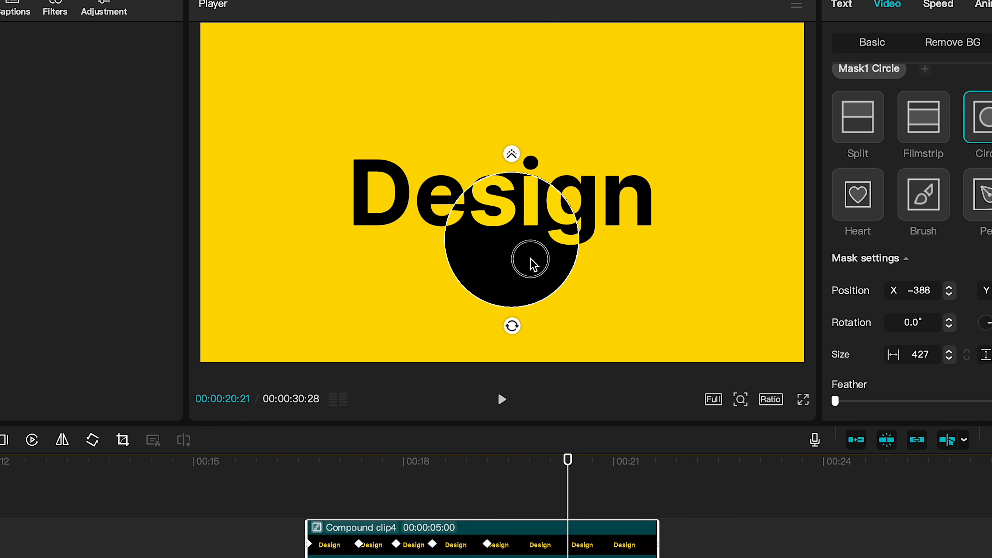
pyautogui.moveTo(569, 460); pyautogui.dragTo(659, 460)
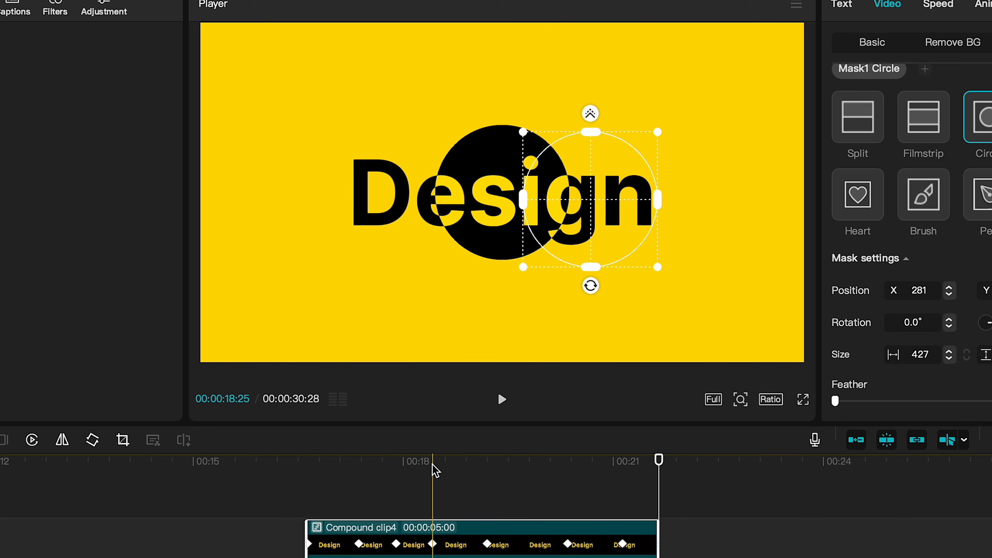
# Step: Open the compound clip's mask keyframe curves and apply the Cubic Ease preset to the Position X keyframes
pyautogui.click(433, 464)
pyautogui.rightClick(449, 536)
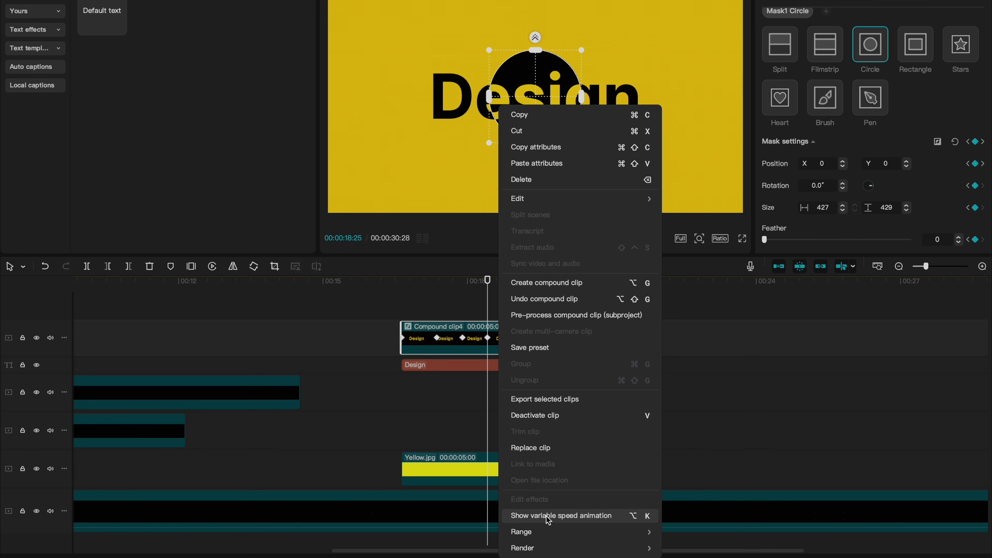
pyautogui.click(566, 514)
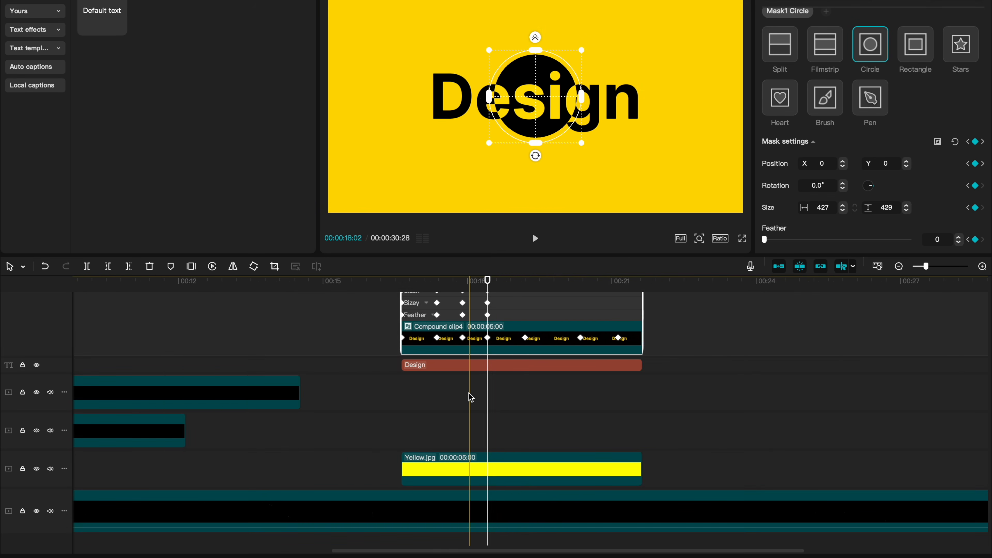
pyautogui.scroll(5, 469, 395)
pyautogui.scroll(3, 469, 399)
pyautogui.click(350, 315)
pyautogui.moveTo(833, 366); pyautogui.dragTo(425, 330)
pyautogui.moveTo(294, 319); pyautogui.dragTo(122, 295)
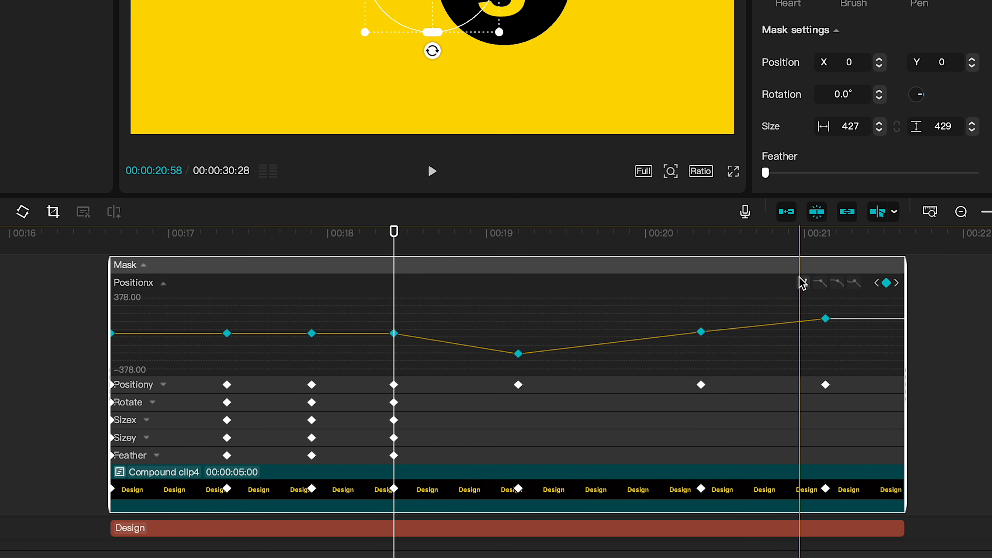
pyautogui.click(802, 282)
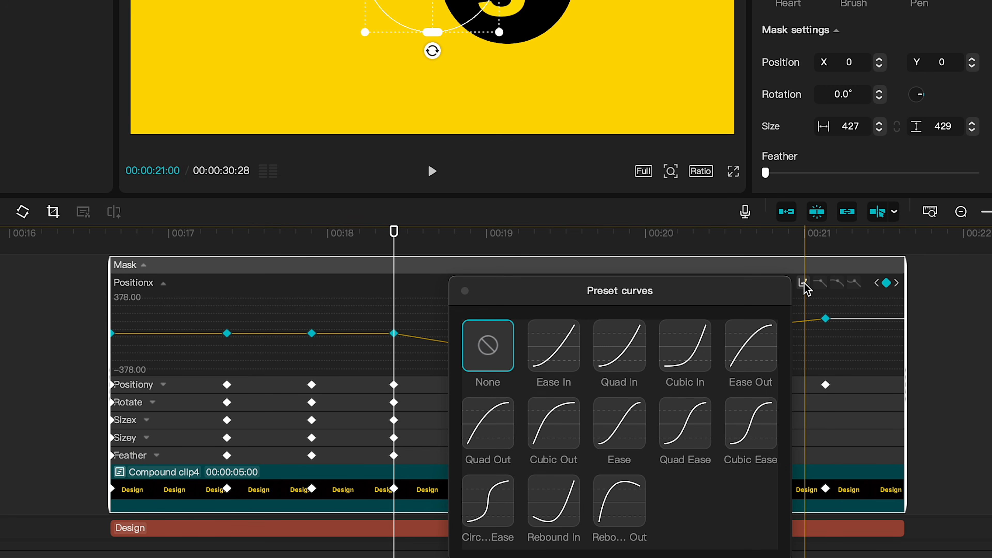
pyautogui.click(750, 424)
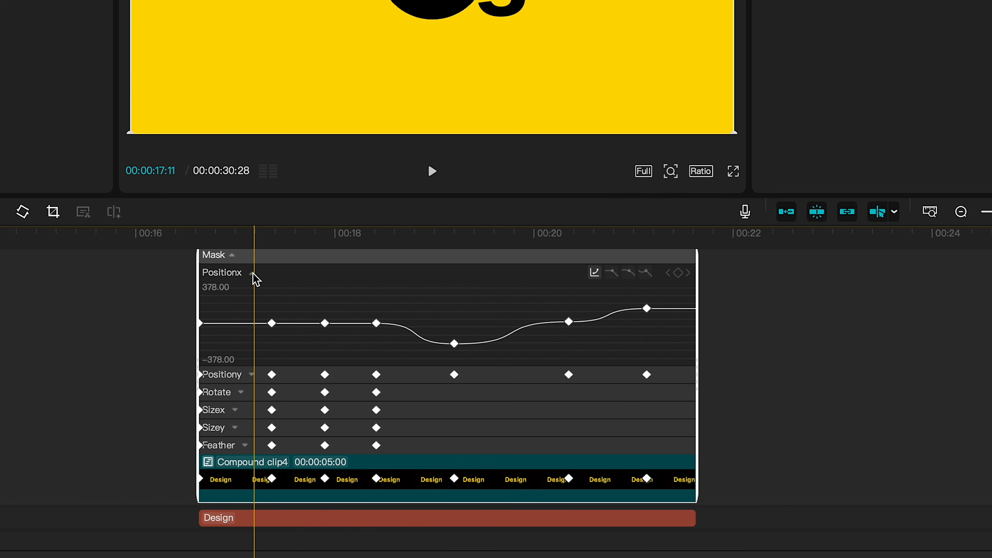
# Step: Select all Position Y keyframes of the mask and apply the Cubic Ease preset curve, then preview
pyautogui.click(252, 274)
pyautogui.click(252, 333)
pyautogui.click(382, 333)
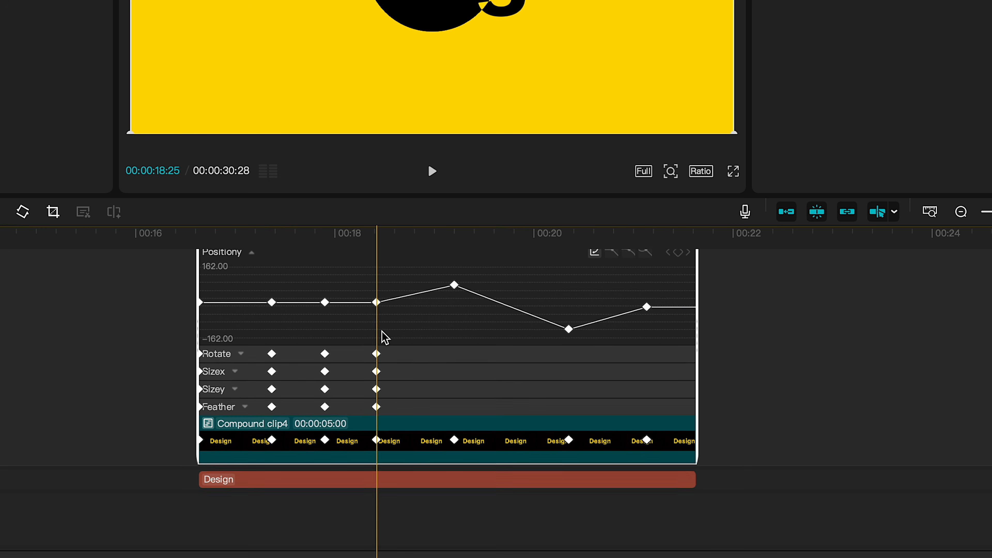
pyautogui.moveTo(679, 346); pyautogui.dragTo(170, 291)
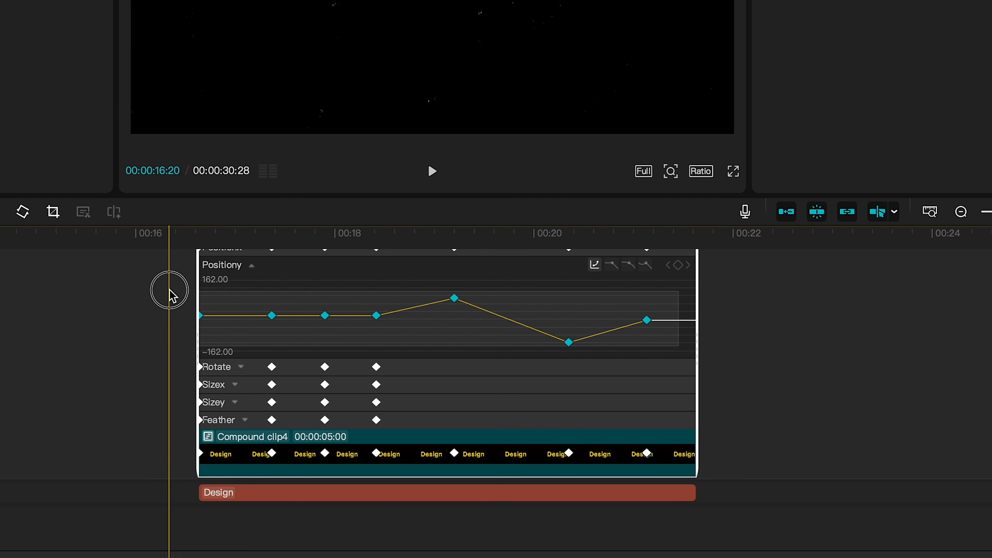
pyautogui.click(593, 264)
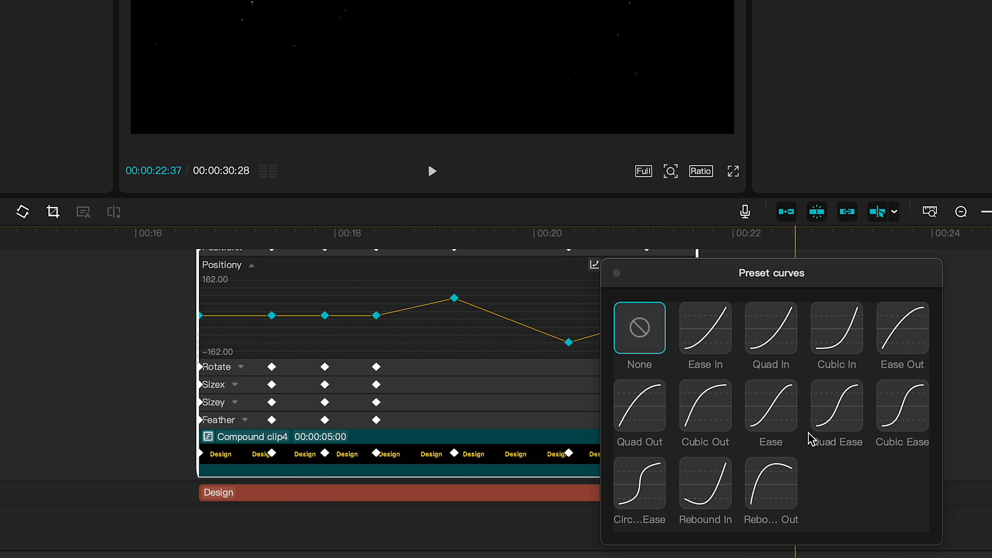
pyautogui.click(898, 400)
pyautogui.click(617, 273)
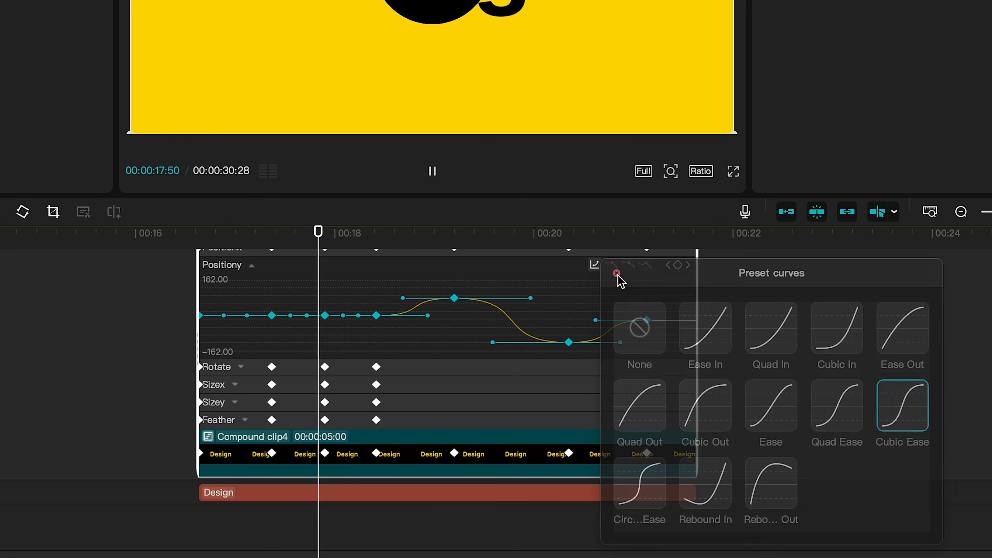
pyautogui.press('space')
# Step: Select all Size X keyframes of the mask and apply the Cubic Ease preset curve
pyautogui.click(251, 266)
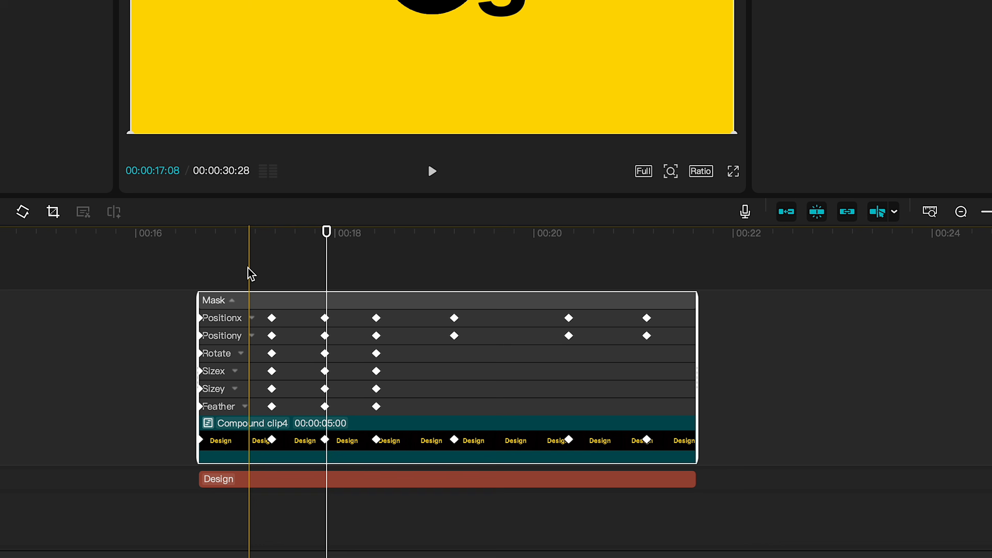
pyautogui.click(236, 371)
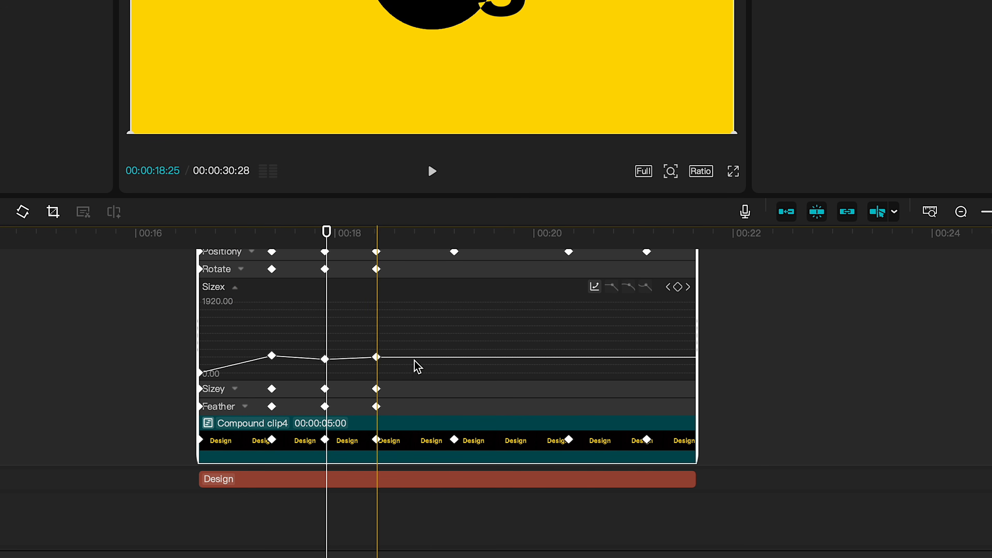
pyautogui.moveTo(432, 337); pyautogui.dragTo(193, 381)
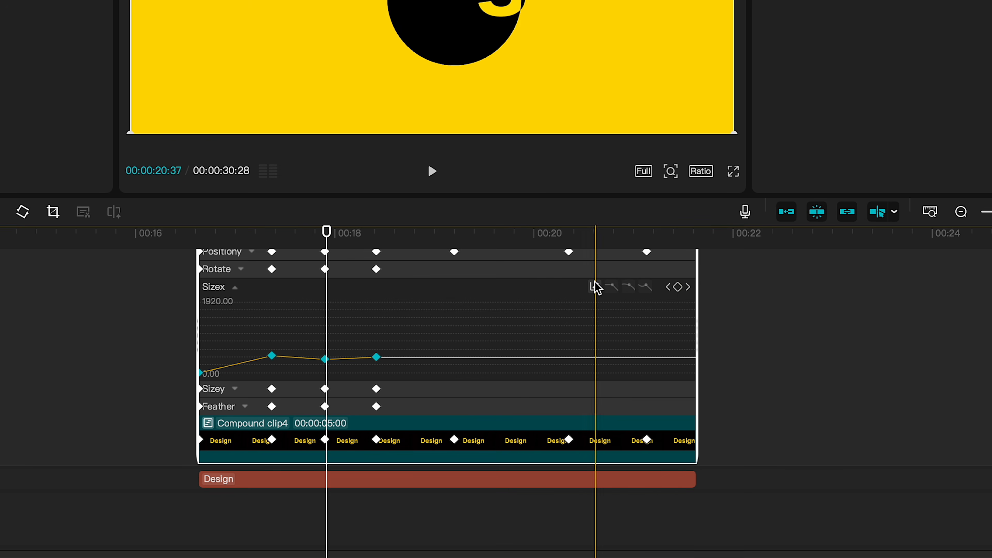
pyautogui.click(594, 287)
pyautogui.click(894, 429)
pyautogui.press('space')
pyautogui.click(616, 295)
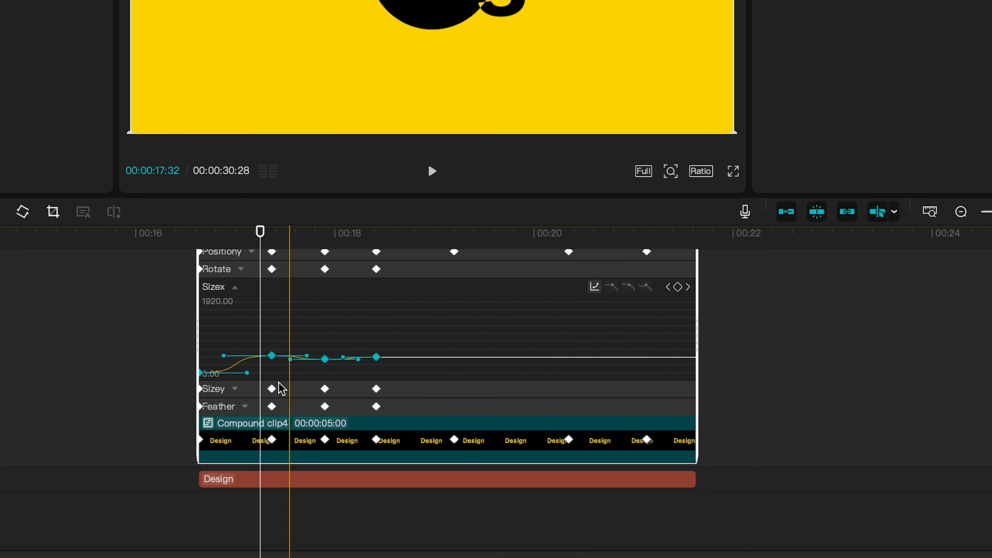
# Step: Select all Size Y keyframes of the mask, apply the Cubic Ease preset curve, and play it back
pyautogui.click(253, 389)
pyautogui.click(416, 342)
pyautogui.moveTo(416, 342); pyautogui.dragTo(159, 413)
pyautogui.click(594, 304)
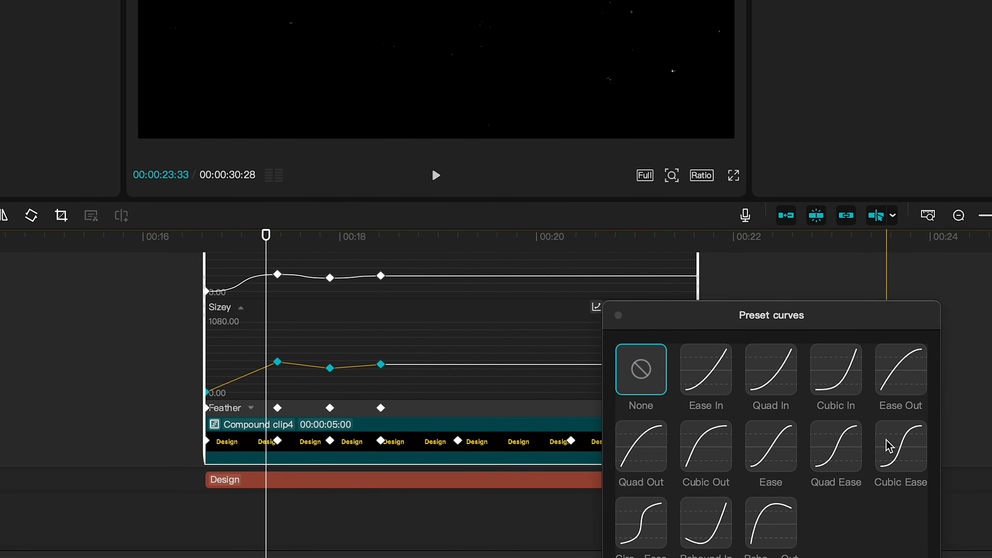
pyautogui.click(888, 445)
pyautogui.click(617, 314)
pyautogui.press('space')
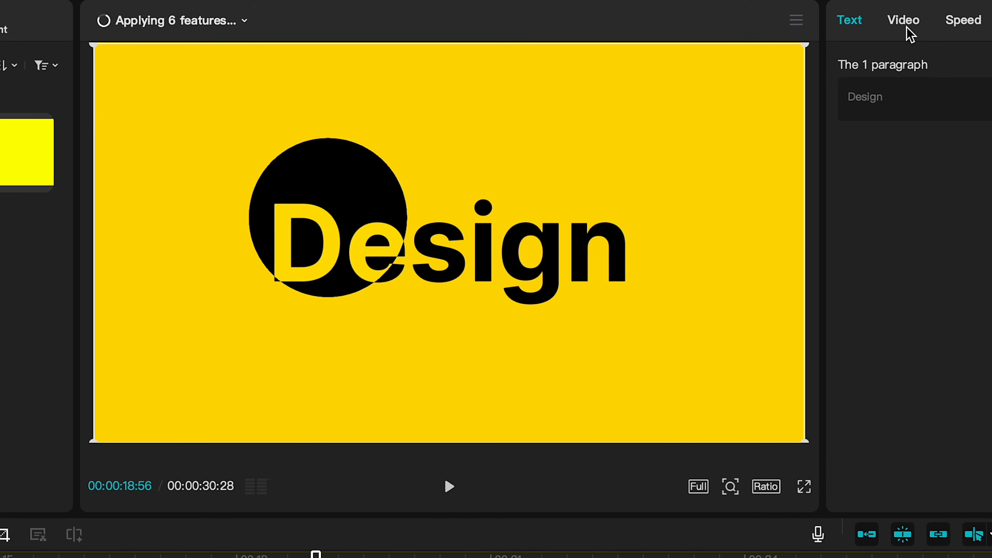
# Step: Enable Motion blur on the compound clip with a blur amount of 26
pyautogui.click(904, 23)
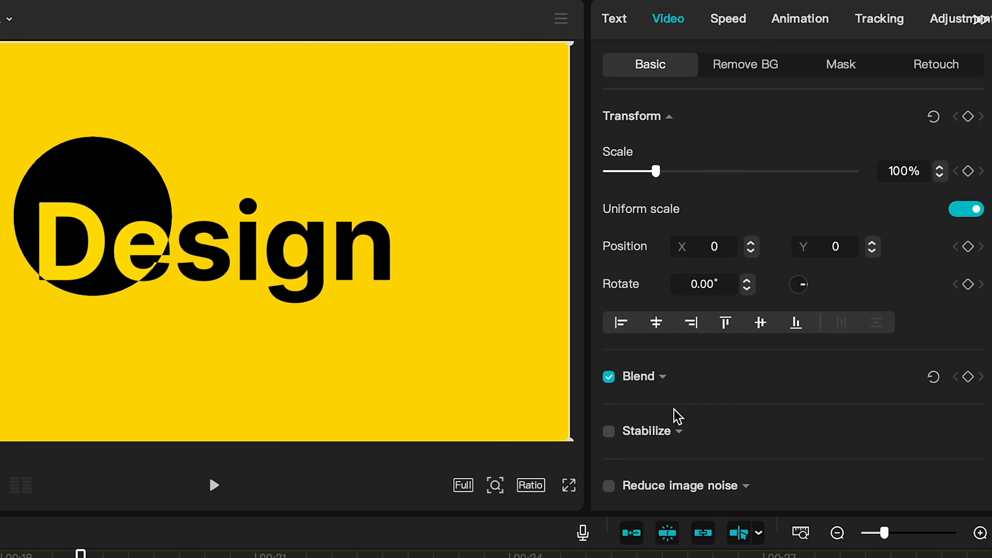
pyautogui.scroll(-10, 677, 416)
pyautogui.click(608, 287)
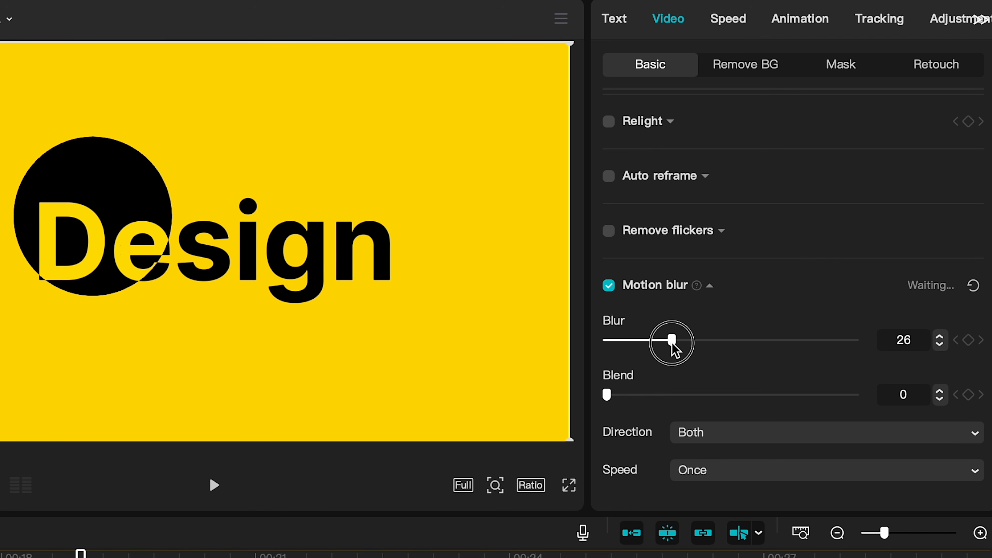
pyautogui.moveTo(672, 349); pyautogui.dragTo(670, 350)
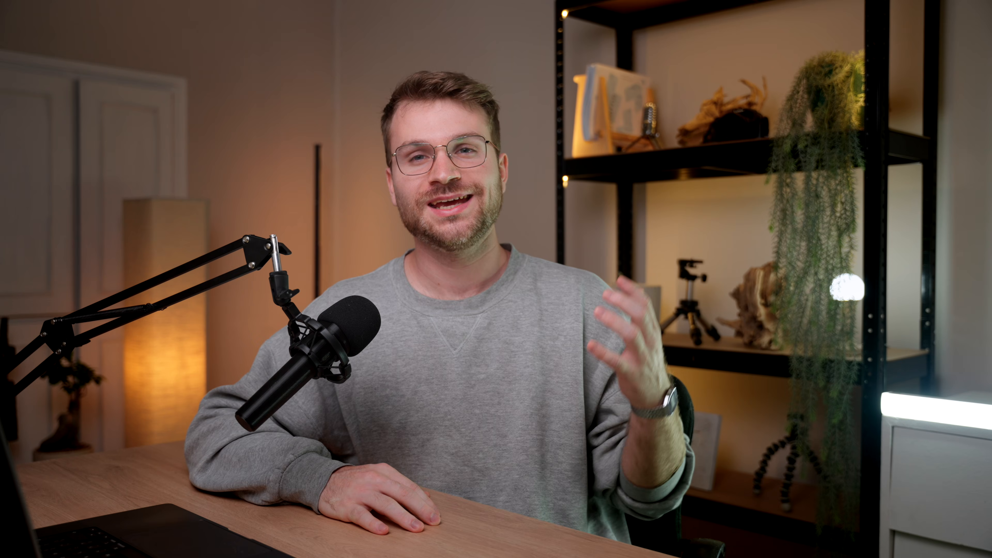